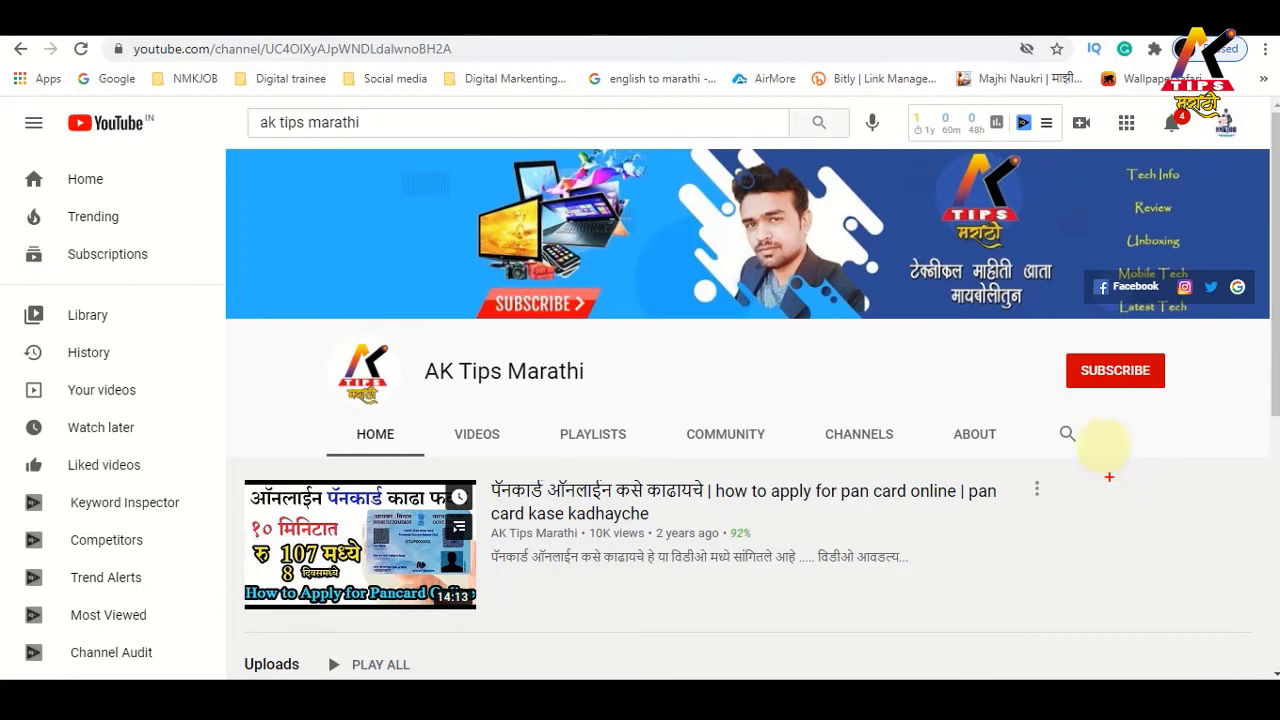
# Subscribe to AK Tips Marathi with a bell notification setting, then open the Satbara login result
pyautogui.moveTo(1060, 347); pyautogui.dragTo(1170, 395)
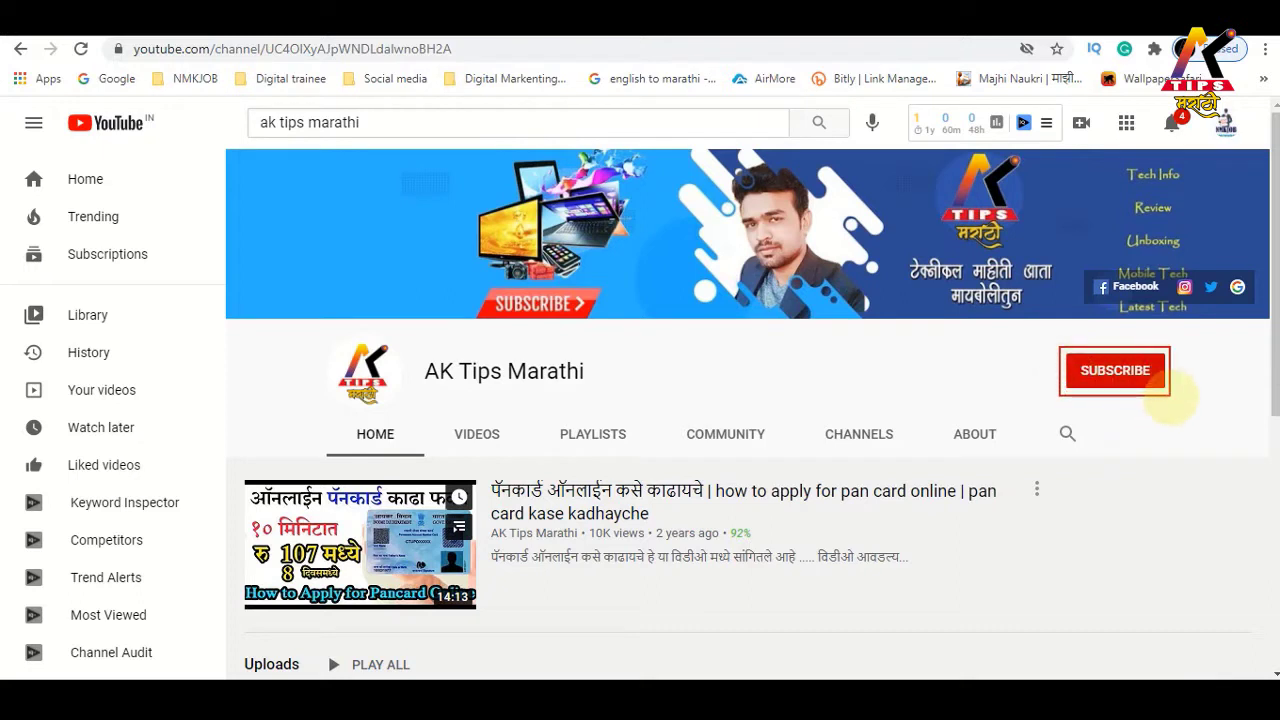
pyautogui.click(1125, 372)
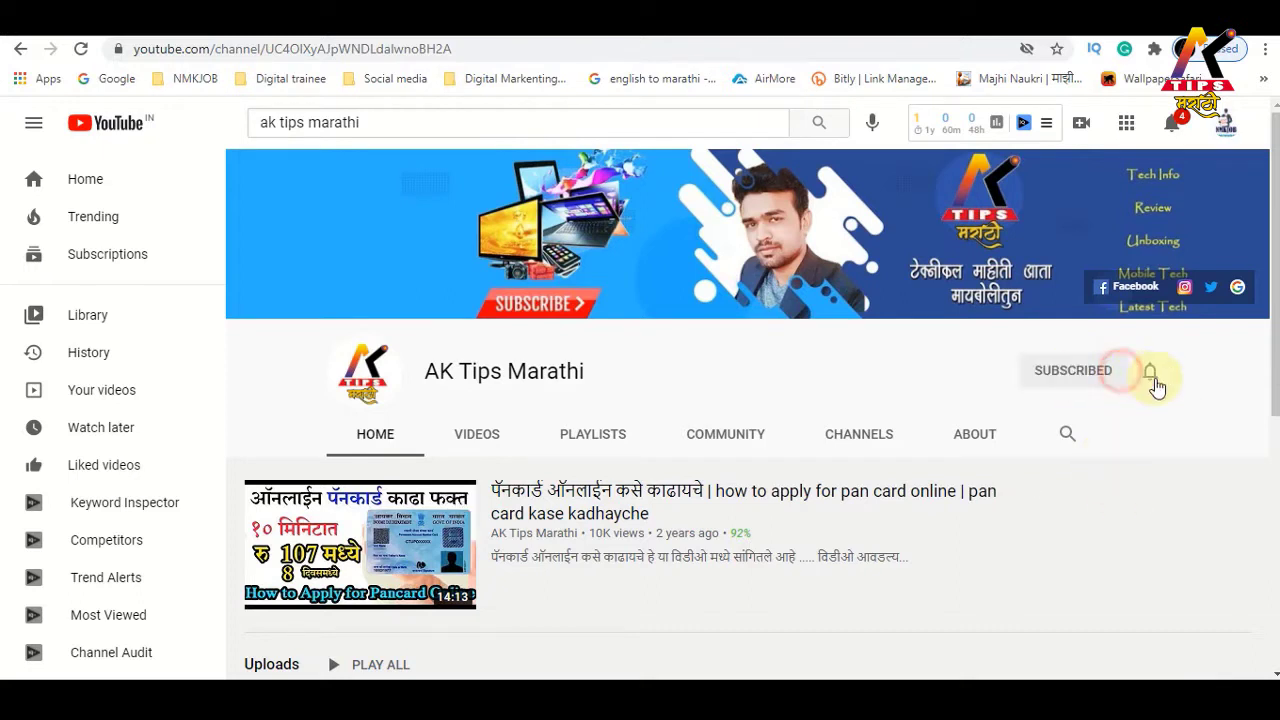
pyautogui.click(1147, 380)
pyautogui.click(1088, 418)
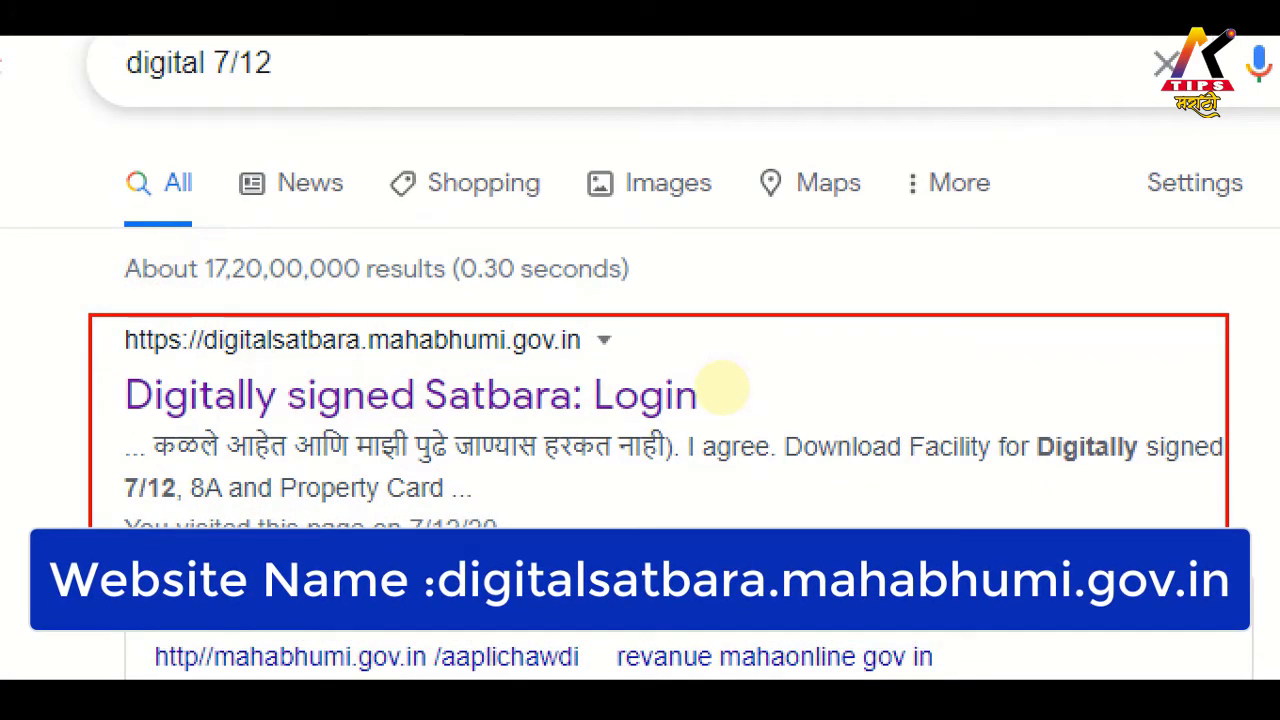
pyautogui.click(274, 395)
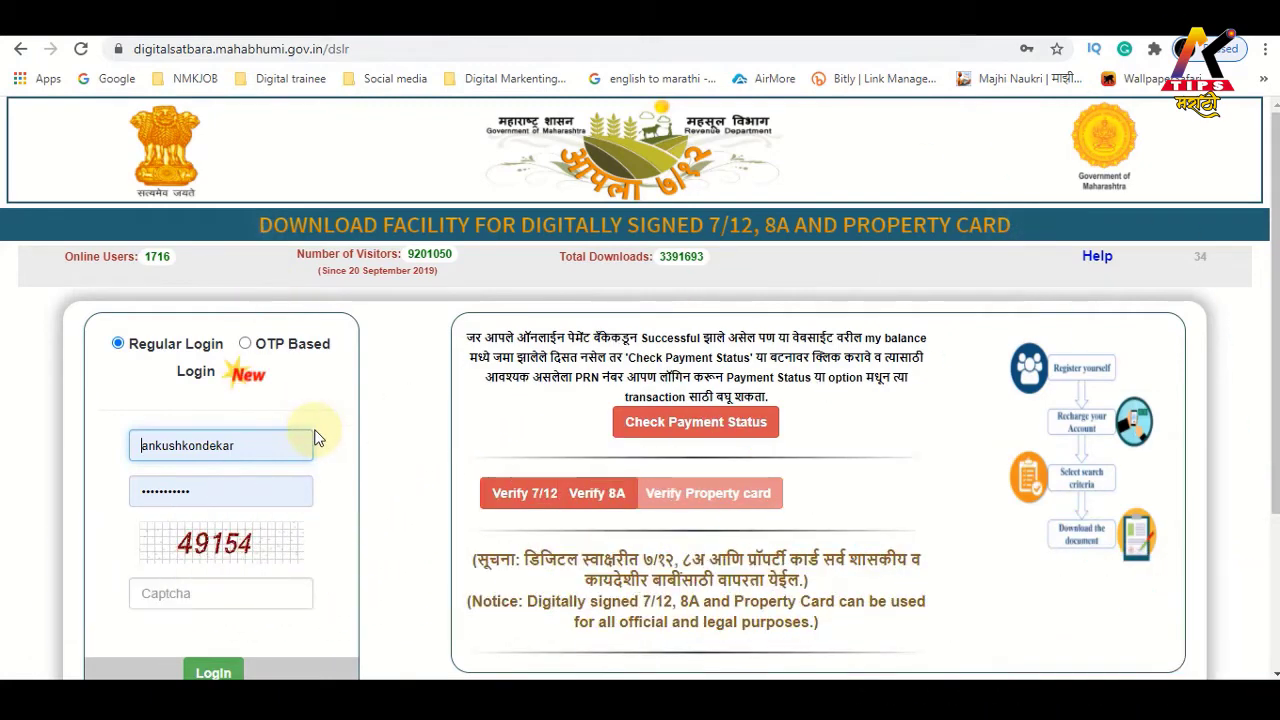
# Scroll down the Satbara login page and mark up the New User Registration area
pyautogui.scroll(-2, 314, 433)
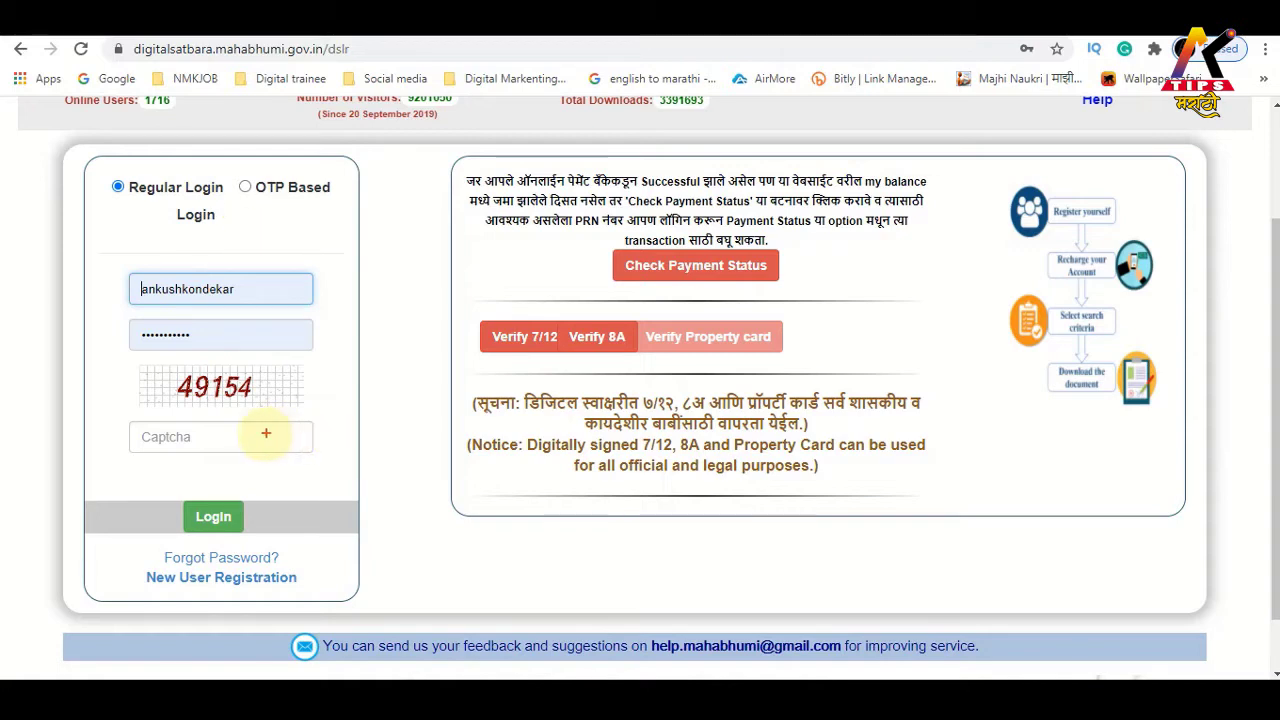
pyautogui.moveTo(120, 241)
pyautogui.mouseDown()
pyautogui.moveTo(120, 323)
pyautogui.moveTo(318, 482)
pyautogui.mouseUp()
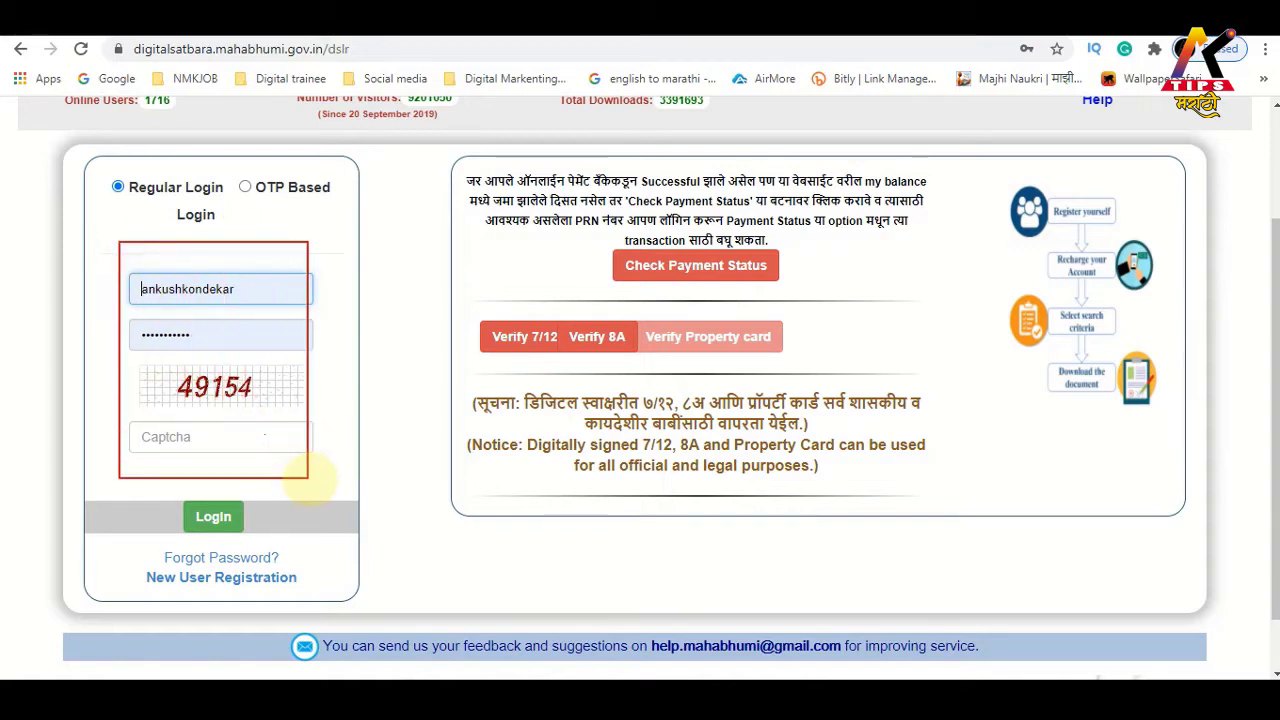
pyautogui.moveTo(133, 567)
pyautogui.mouseDown()
pyautogui.moveTo(298, 600)
pyautogui.moveTo(350, 581)
pyautogui.moveTo(502, 581)
pyautogui.mouseUp()
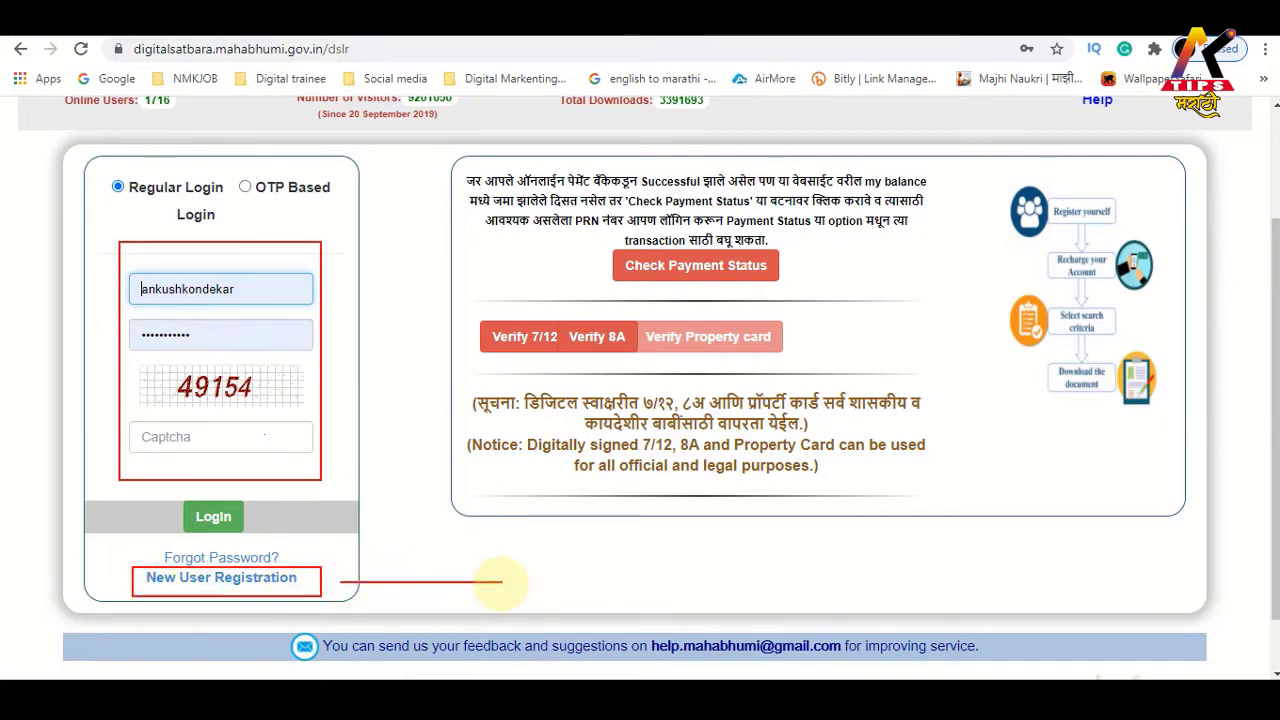
pyautogui.moveTo(333, 571)
pyautogui.mouseDown()
pyautogui.moveTo(350, 582)
pyautogui.moveTo(111, 603)
pyautogui.mouseUp()
pyautogui.press('Escape')
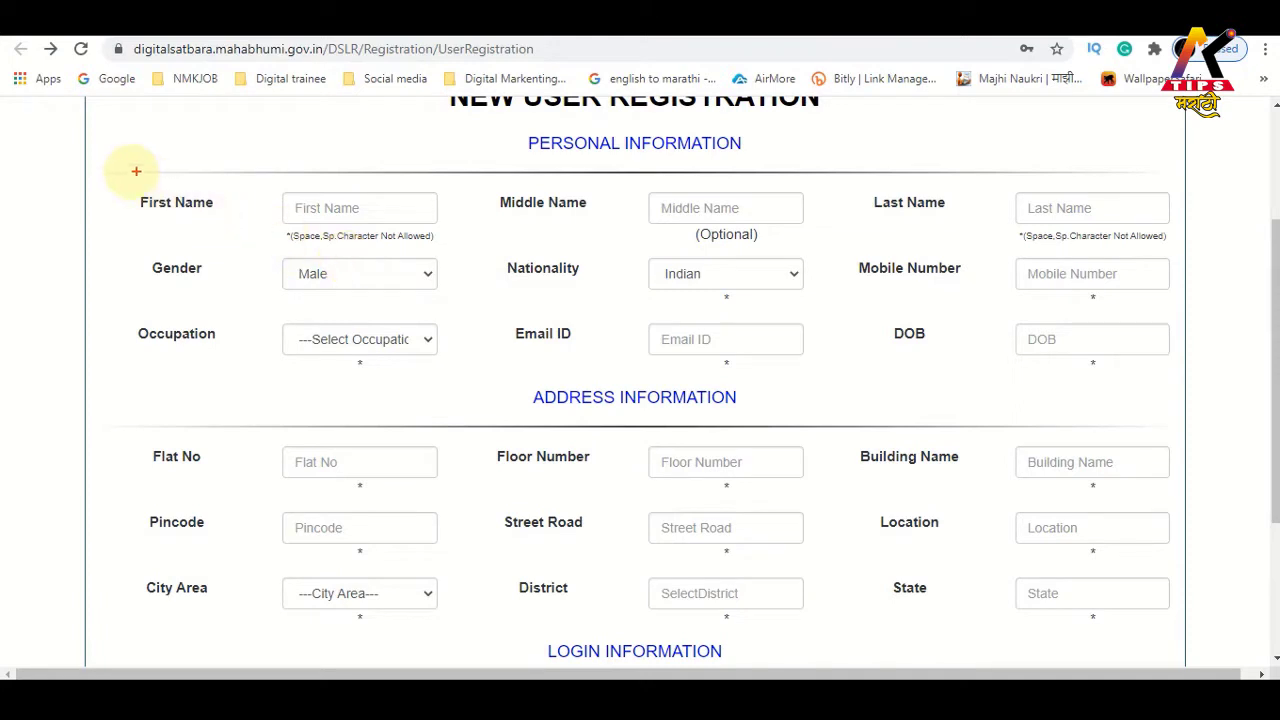
pyautogui.moveTo(126, 174)
pyautogui.mouseDown()
pyautogui.moveTo(232, 219)
pyautogui.moveTo(458, 247)
pyautogui.mouseUp()
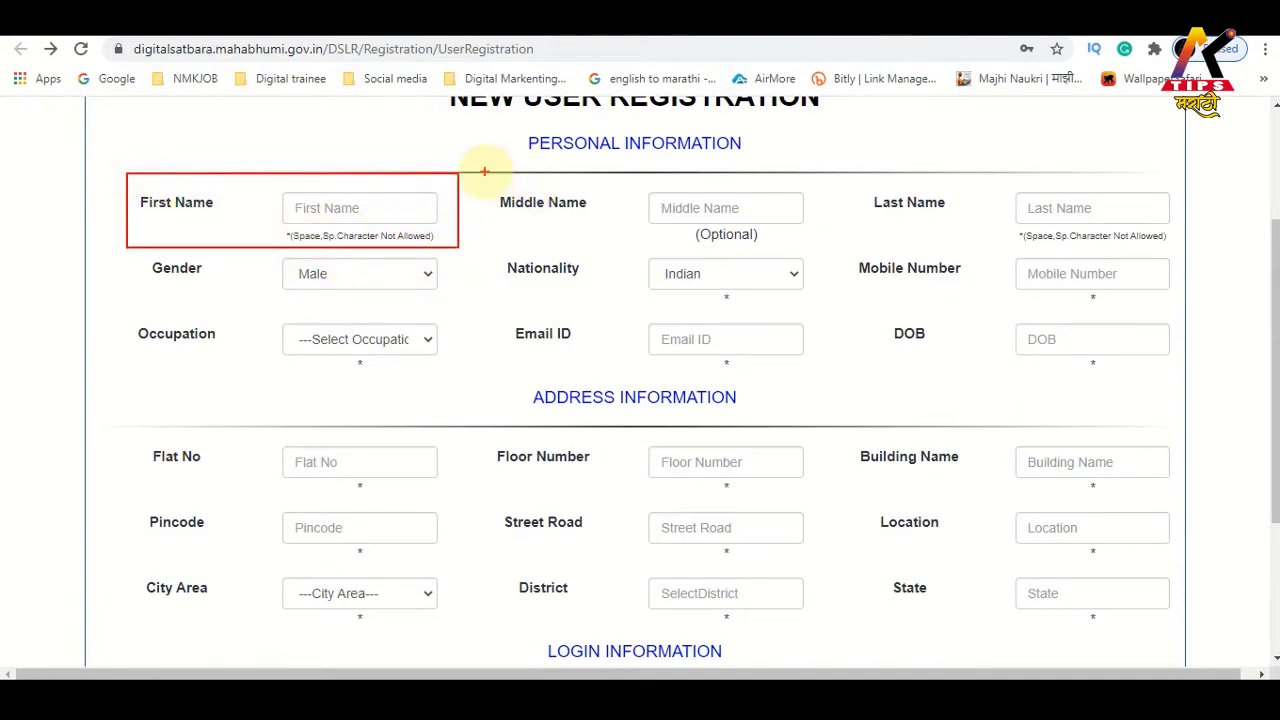
pyautogui.moveTo(484, 172); pyautogui.dragTo(813, 251)
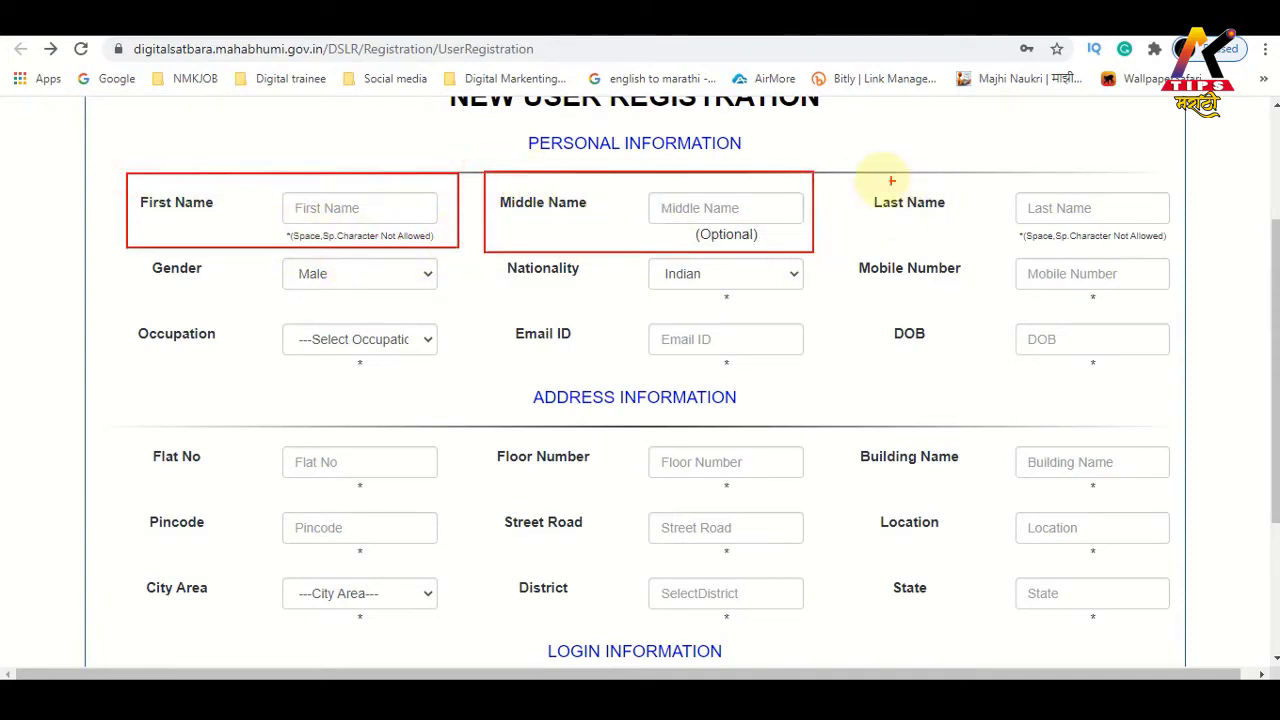
pyautogui.moveTo(858, 172); pyautogui.dragTo(1171, 240)
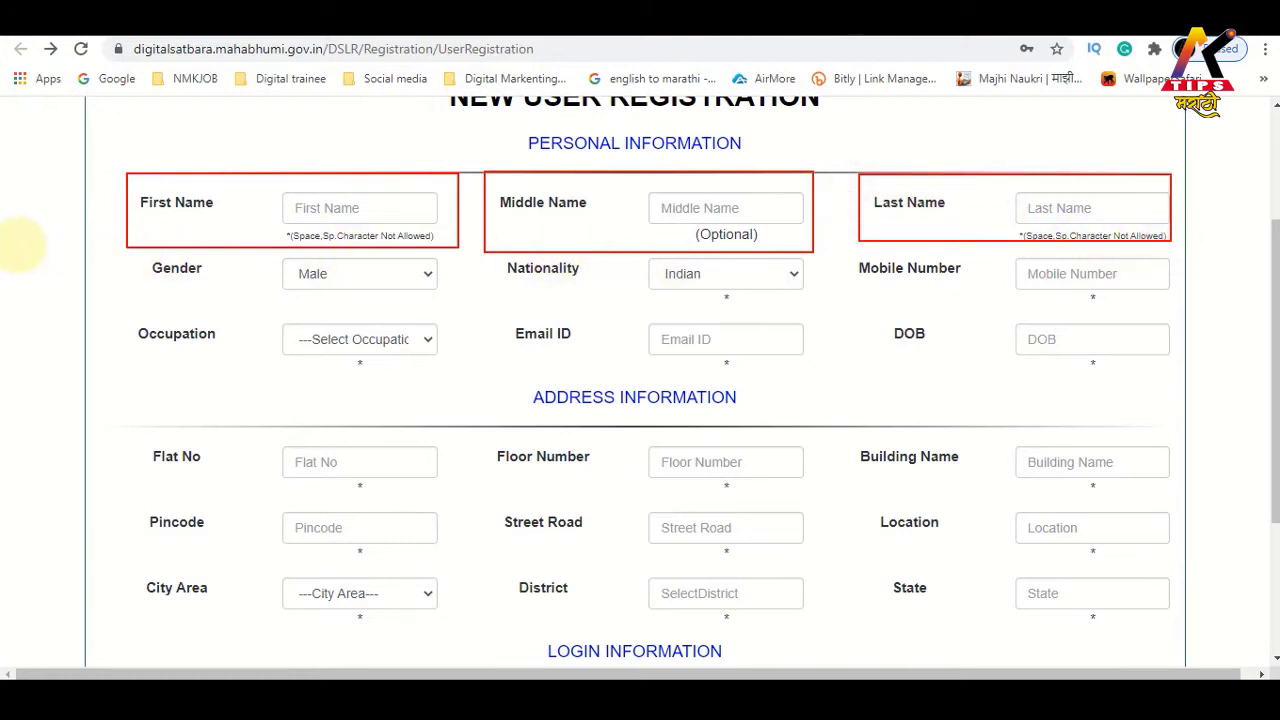
pyautogui.moveTo(139, 259); pyautogui.dragTo(463, 306)
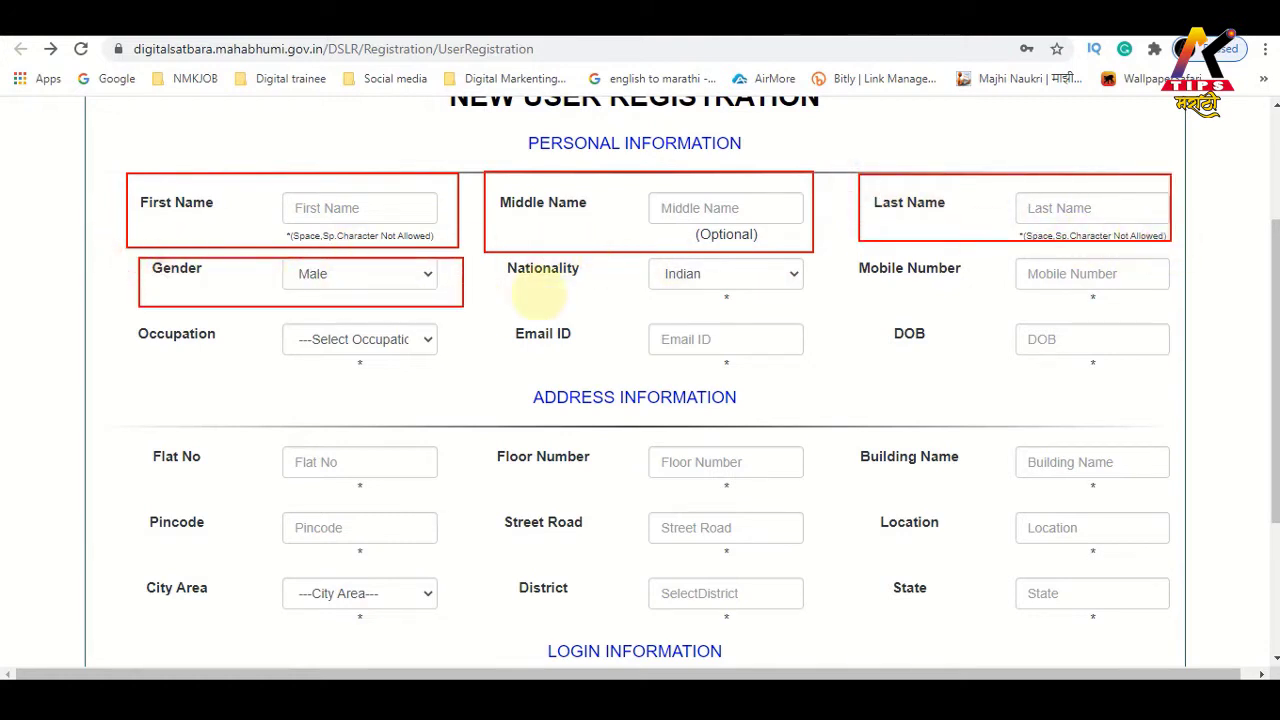
pyautogui.moveTo(491, 252); pyautogui.dragTo(776, 301)
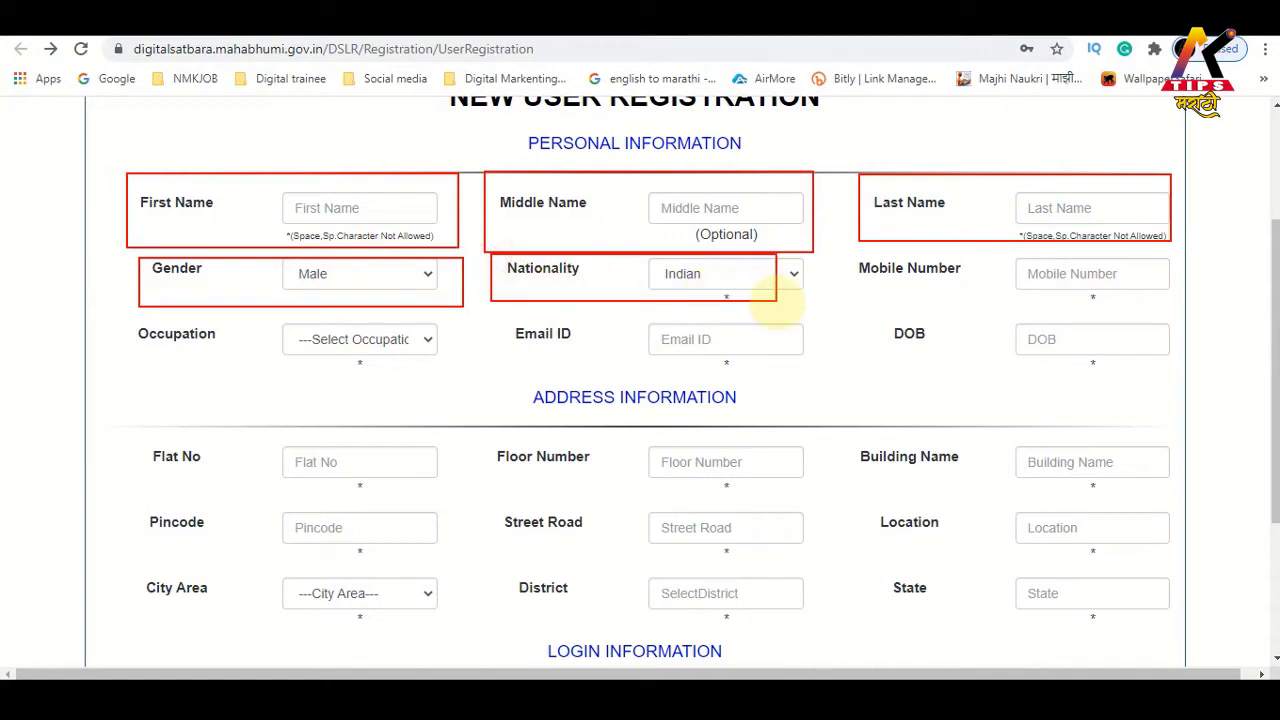
pyautogui.moveTo(851, 251); pyautogui.dragTo(1178, 308)
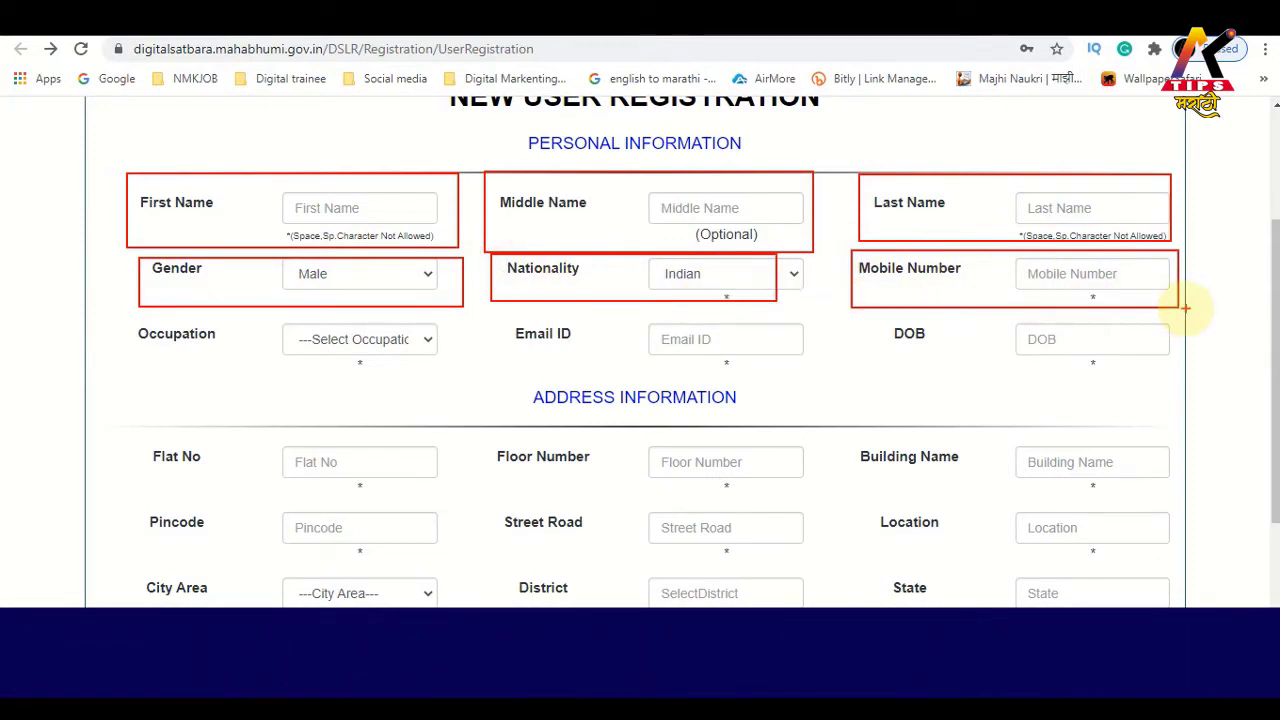
pyautogui.moveTo(113, 319); pyautogui.dragTo(456, 379)
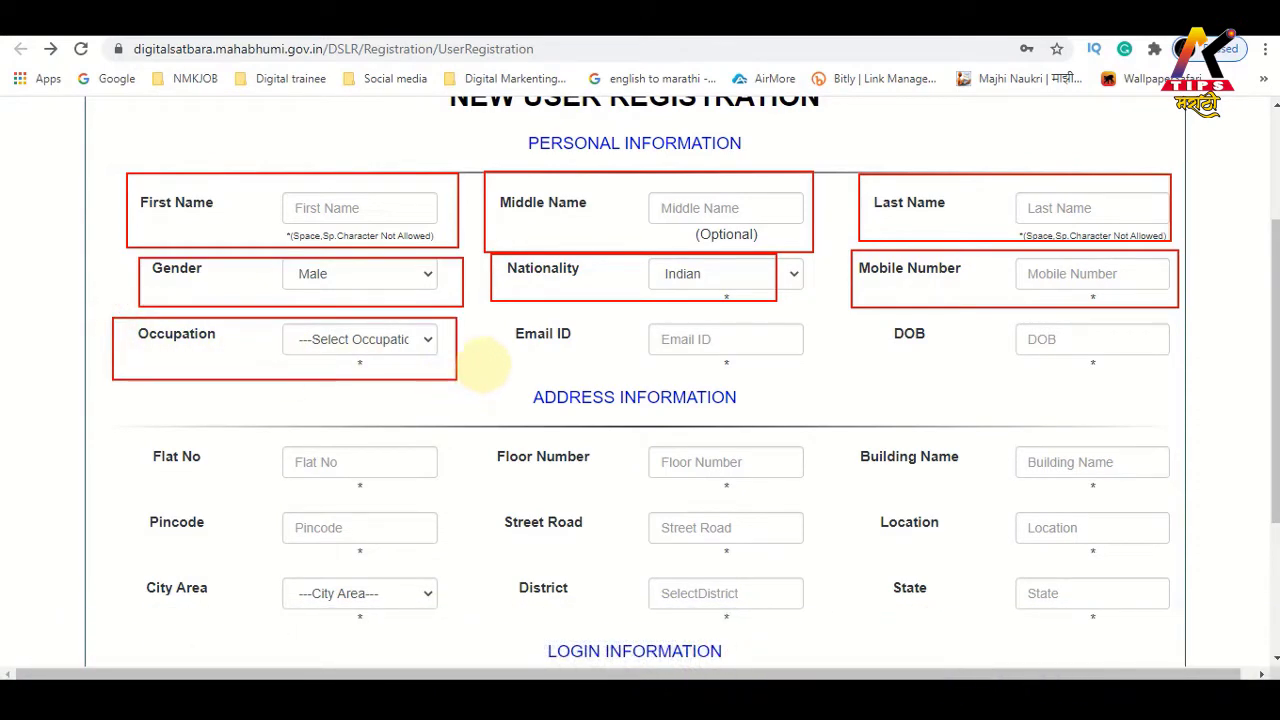
pyautogui.moveTo(513, 314)
pyautogui.mouseDown()
pyautogui.moveTo(766, 375)
pyautogui.moveTo(821, 374)
pyautogui.mouseUp()
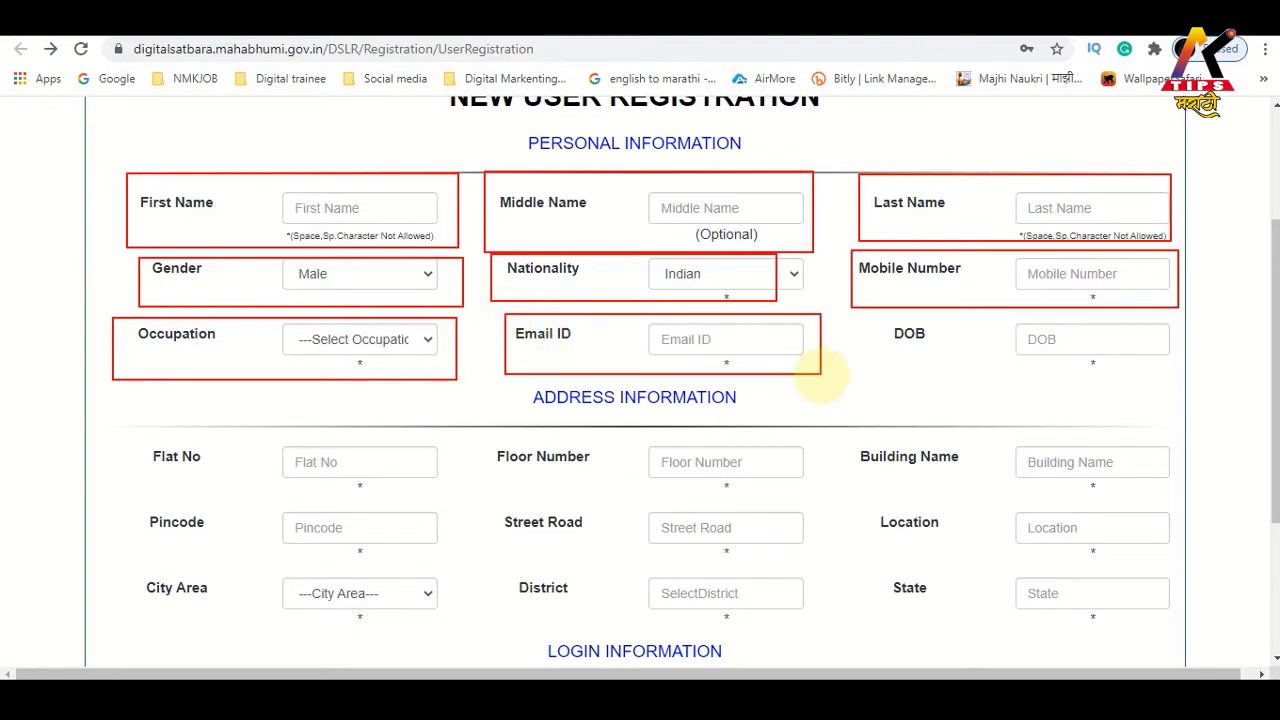
pyautogui.moveTo(874, 314); pyautogui.dragTo(1195, 386)
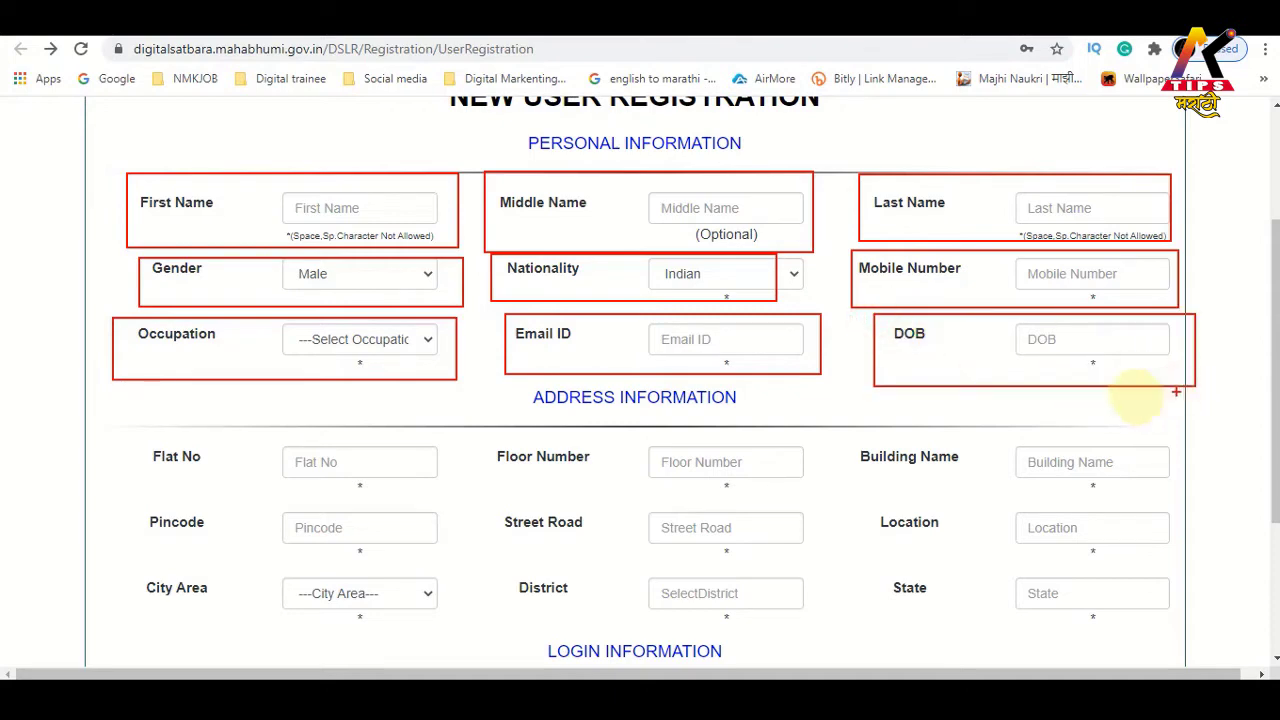
pyautogui.press('Escape')
# Scroll past the address fields and type the chosen login ID in LogIn Id
pyautogui.scroll(-3, 149, 247)
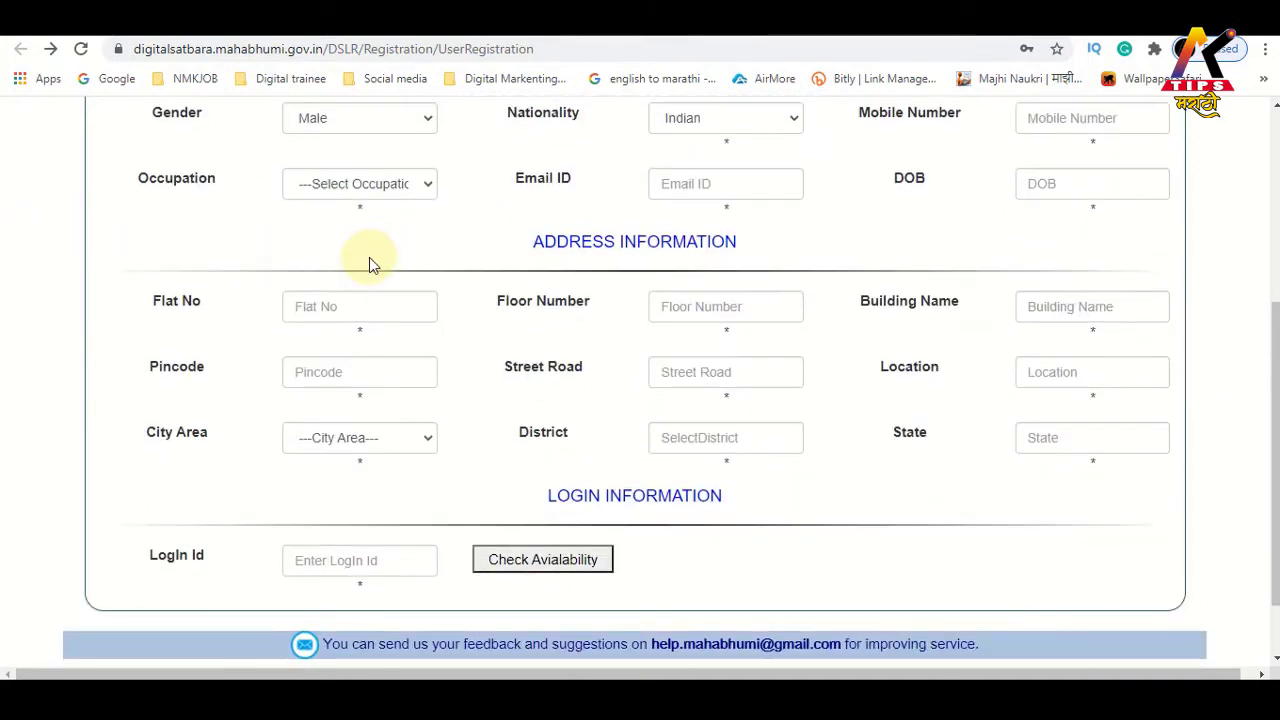
pyautogui.hotkey('ctrl', '2')
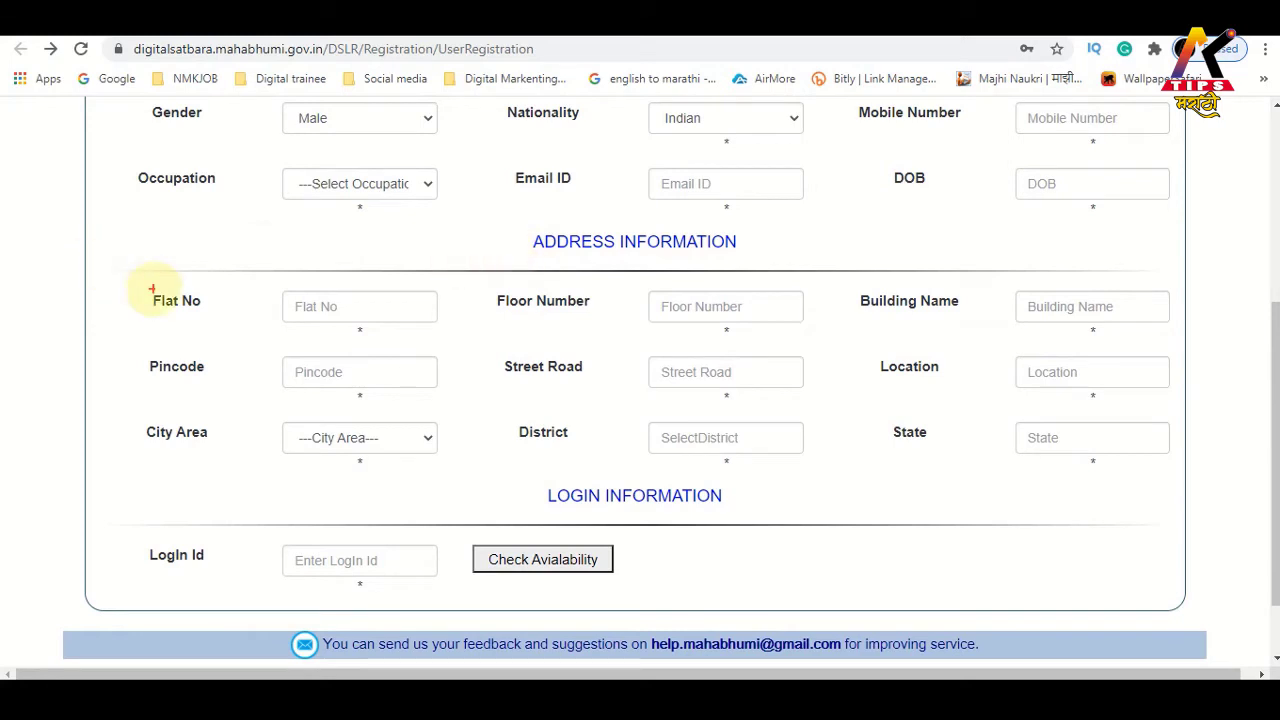
pyautogui.moveTo(139, 276)
pyautogui.mouseDown()
pyautogui.moveTo(430, 449)
pyautogui.moveTo(1006, 474)
pyautogui.moveTo(1164, 501)
pyautogui.moveTo(1168, 486)
pyautogui.mouseUp()
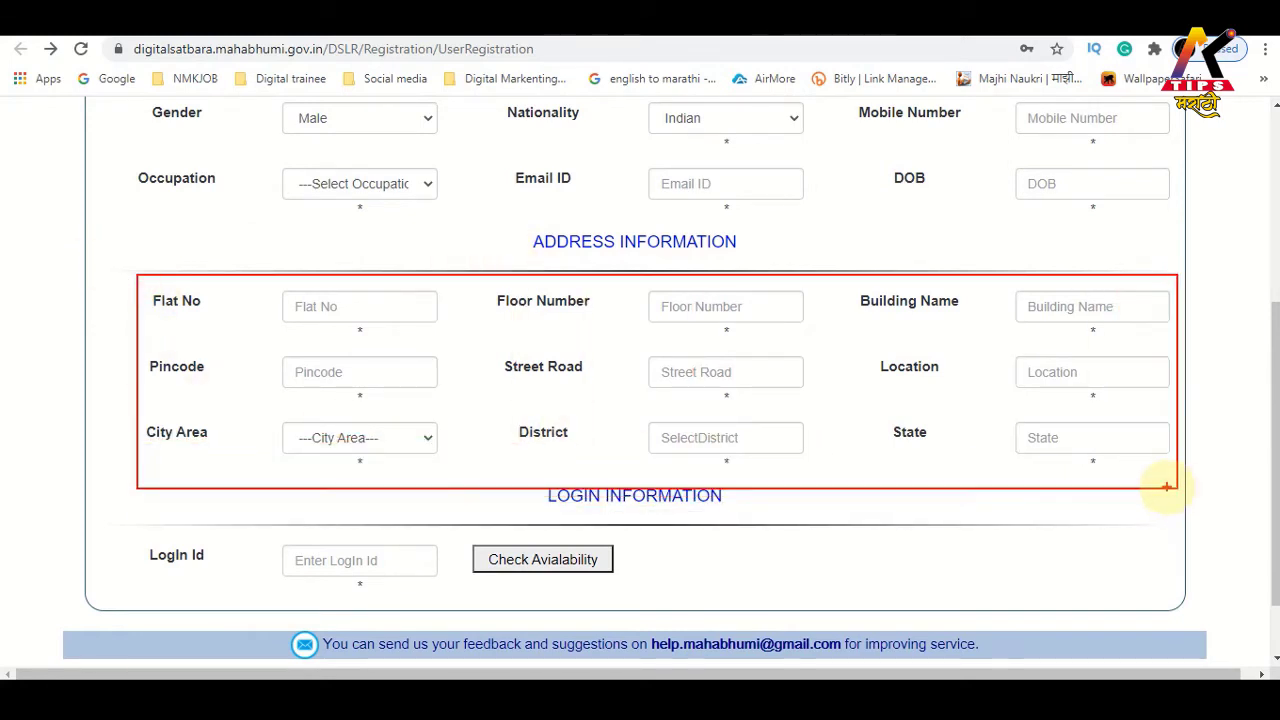
pyautogui.press('Escape')
pyautogui.scroll(-2, 340, 258)
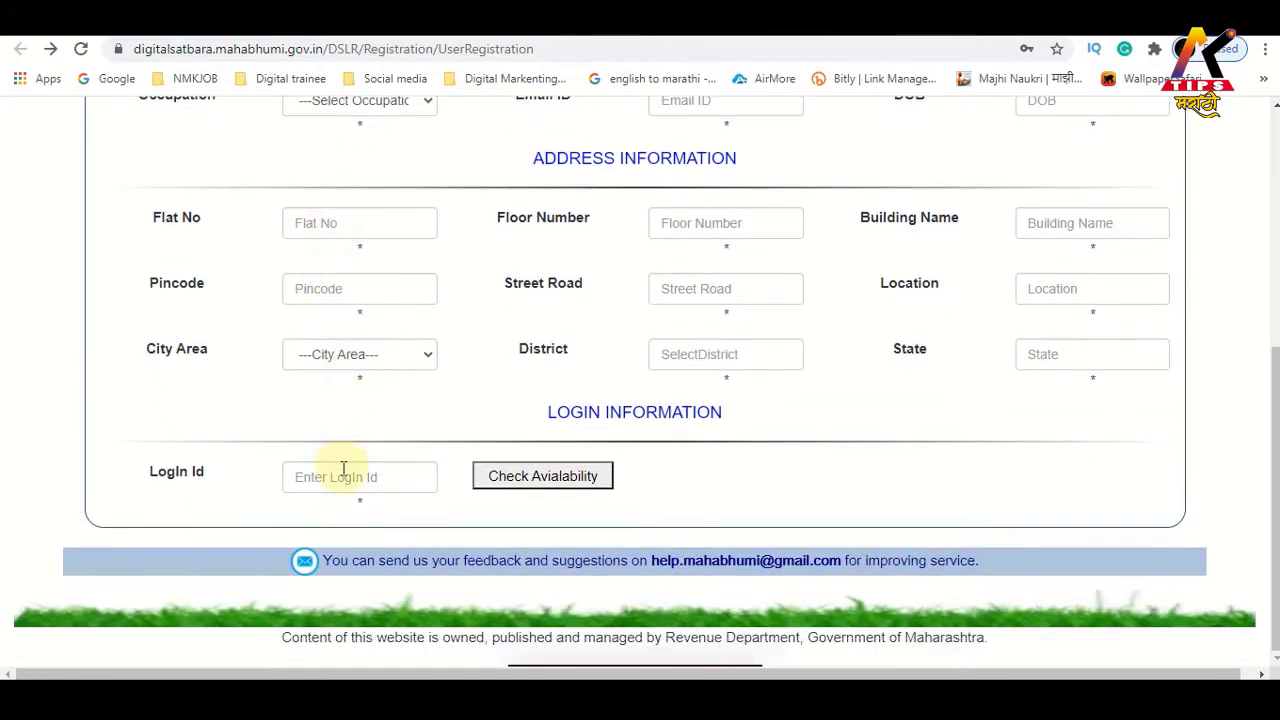
pyautogui.click(343, 471)
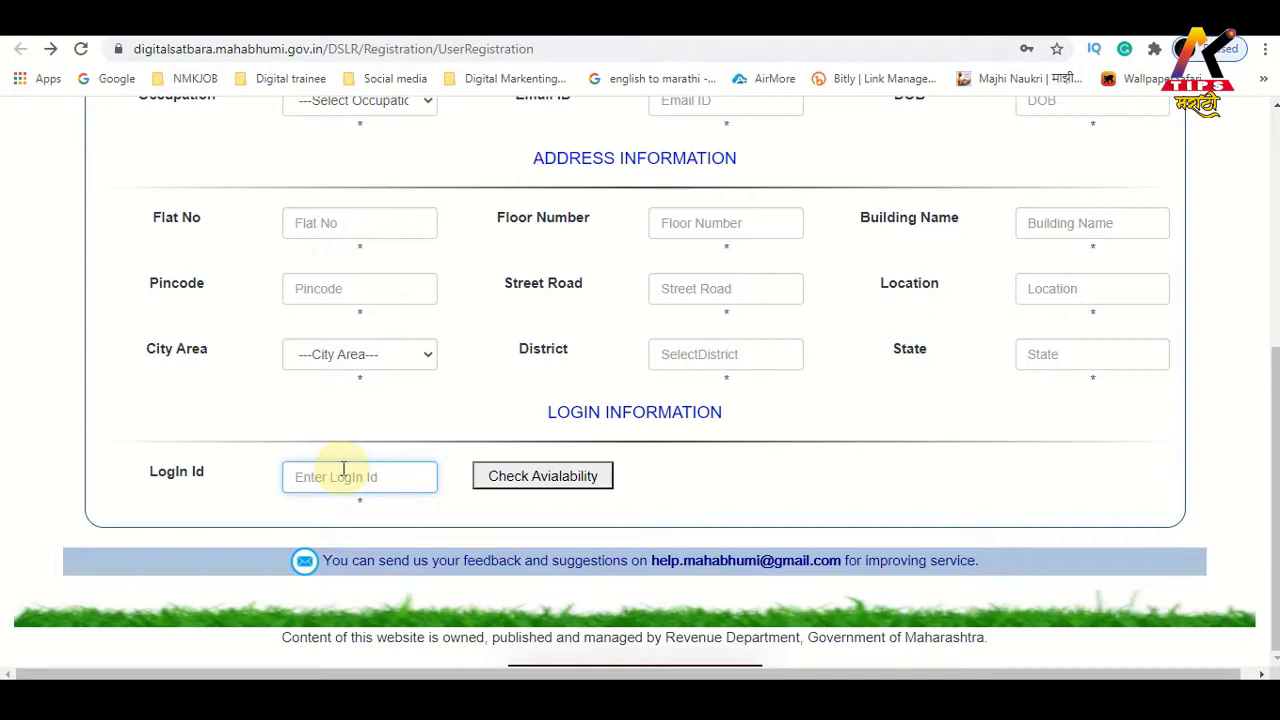
pyautogui.write('ankushkon')
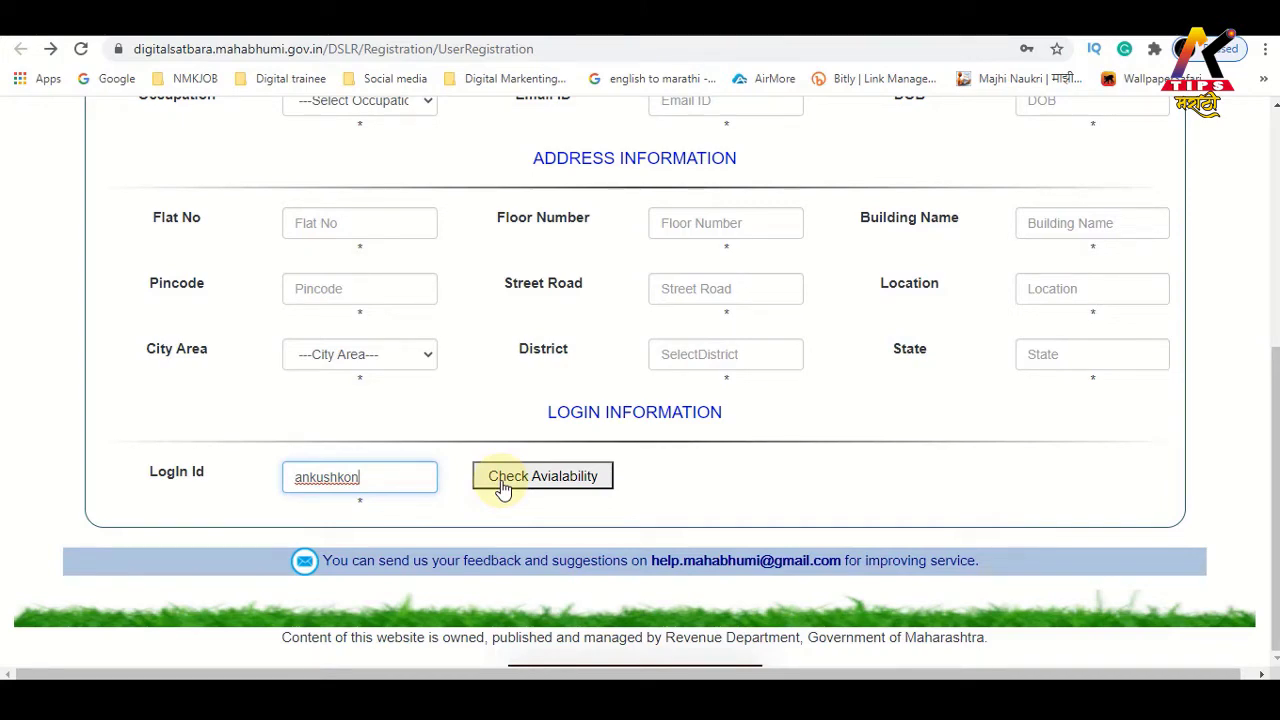
# Check the login ID's availability and move on to the Password field
pyautogui.click(503, 489)
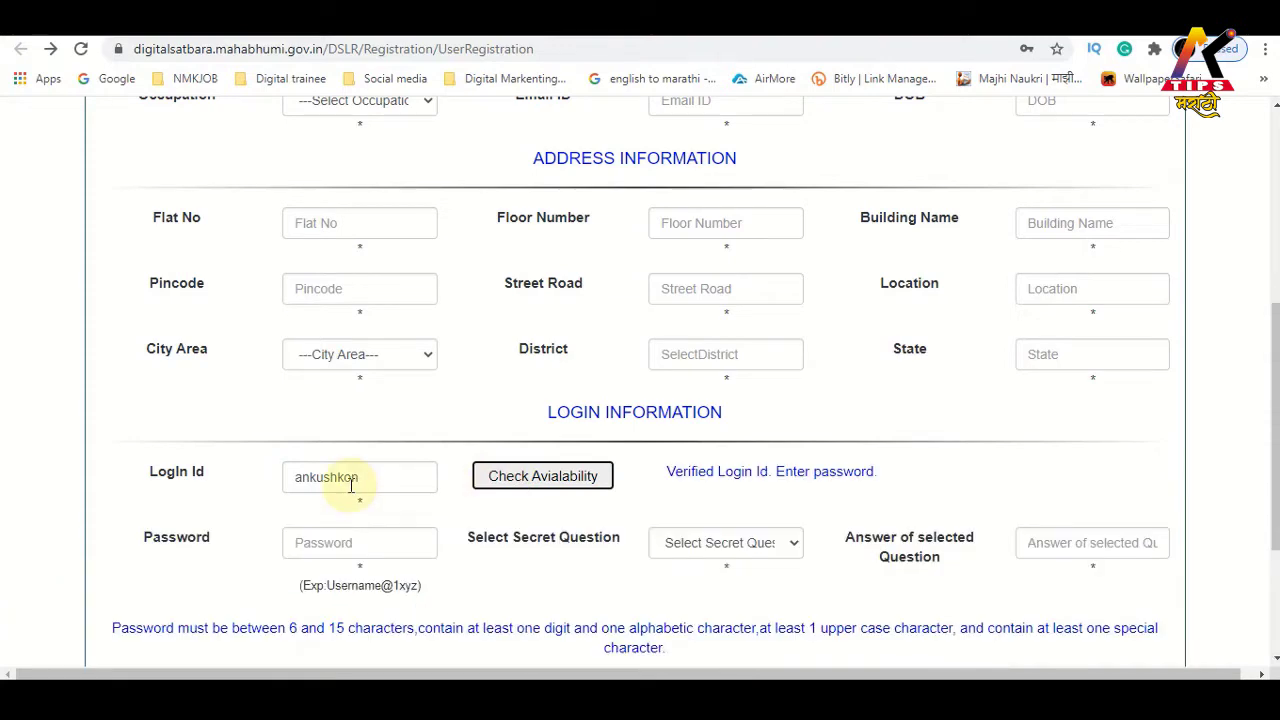
pyautogui.scroll(-3, 358, 470)
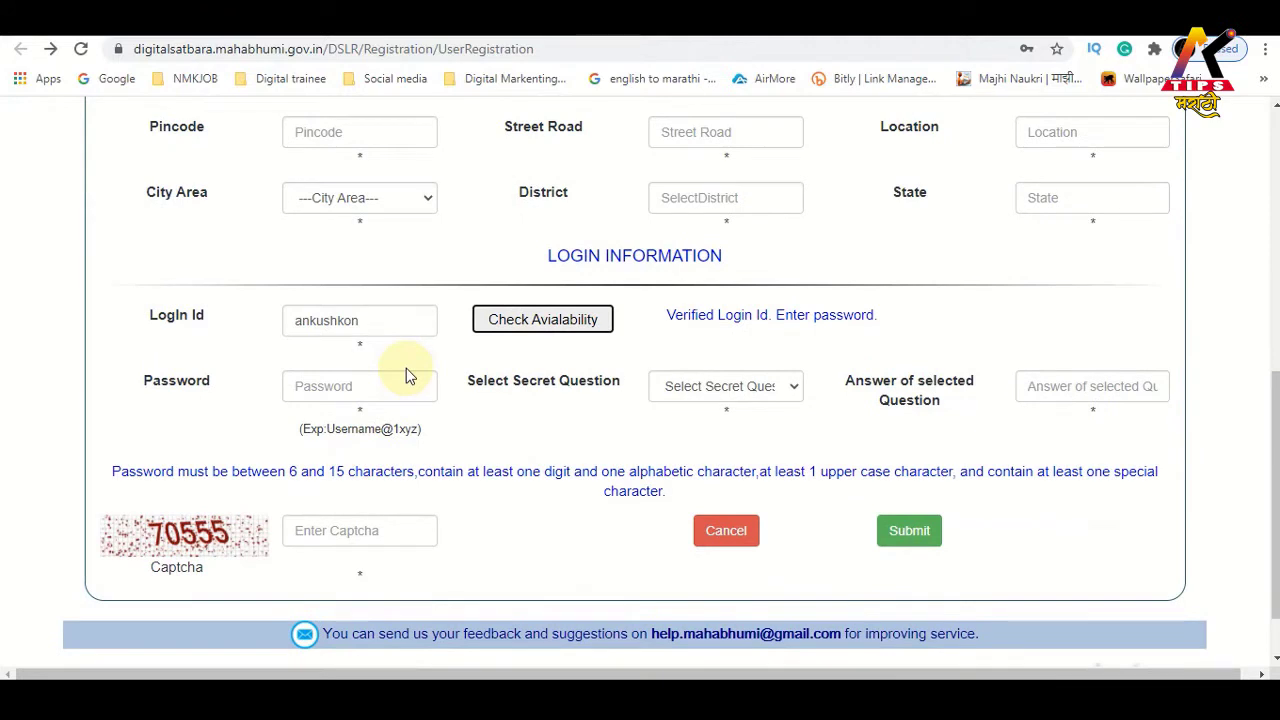
pyautogui.click(397, 320)
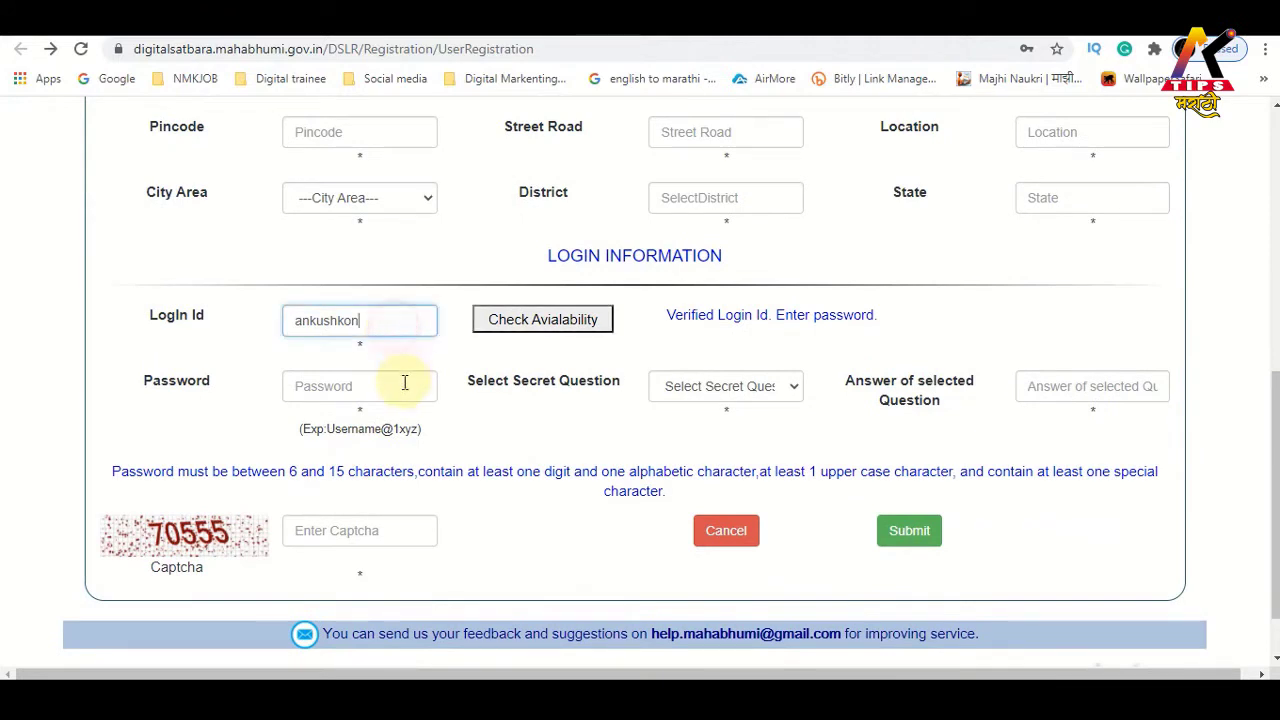
pyautogui.click(404, 396)
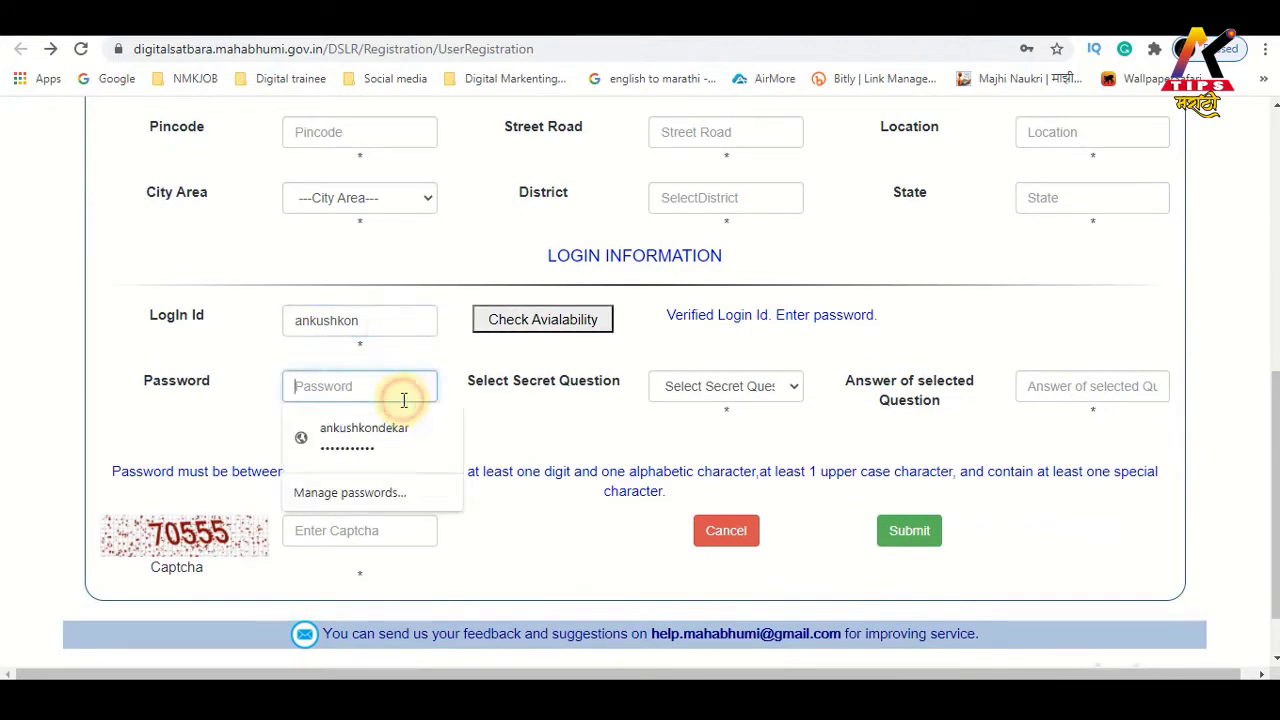
# Choose the favourite childhood place secret question, then outline the captcha and submit areas in red
pyautogui.click(737, 386)
pyautogui.click(803, 148)
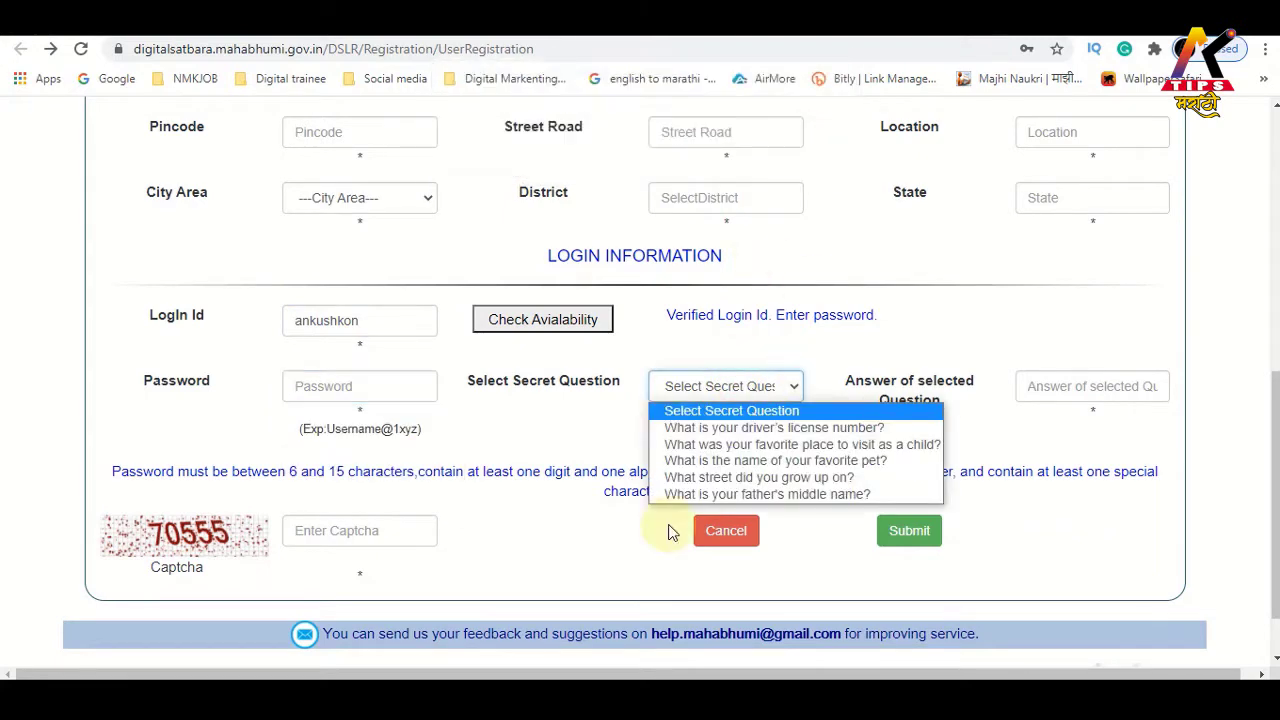
pyautogui.click(768, 446)
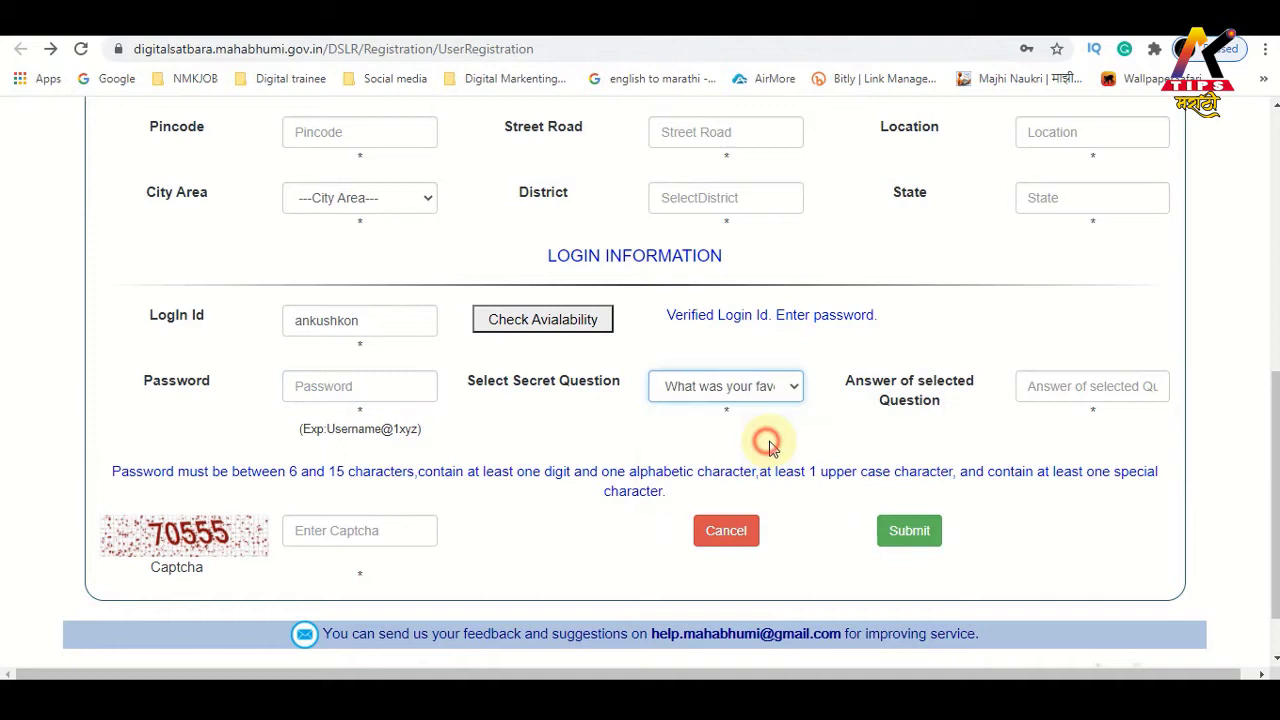
pyautogui.click(1092, 388)
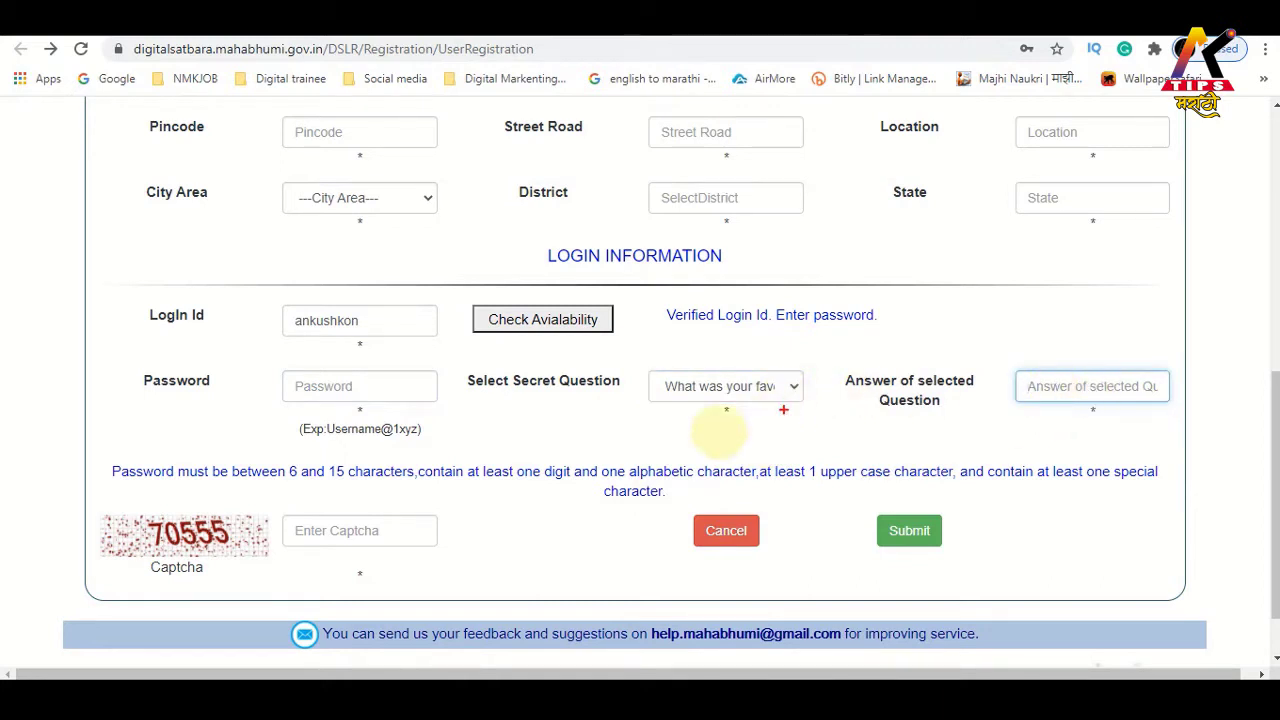
pyautogui.moveTo(273, 500); pyautogui.dragTo(504, 568)
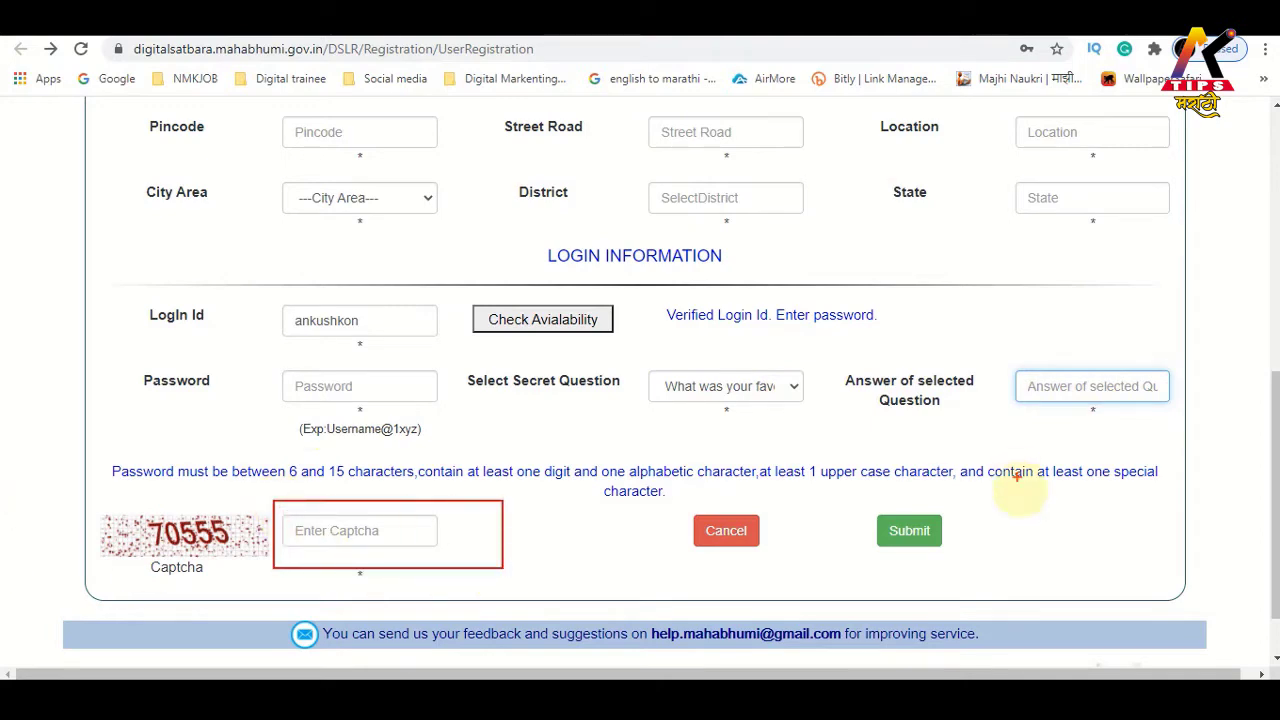
pyautogui.moveTo(857, 493); pyautogui.dragTo(967, 593)
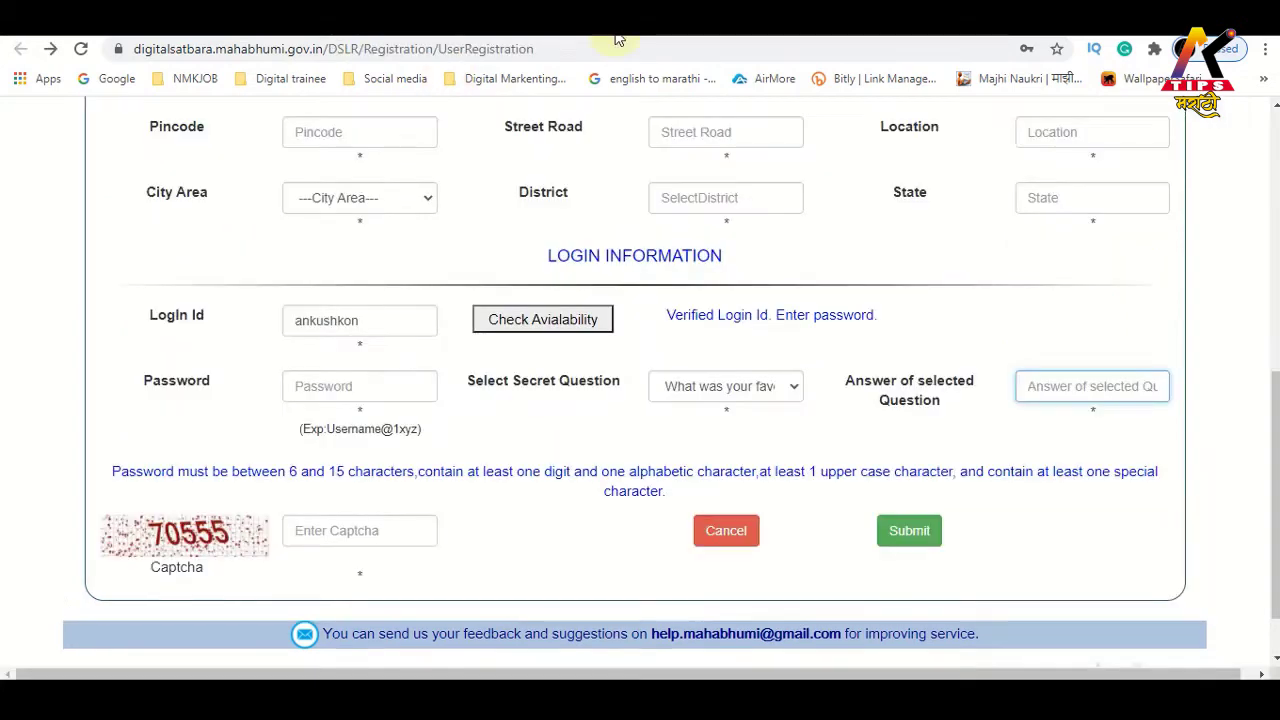
# Go to the Login page, enter the captcha, and sign in
pyautogui.scroll(6, 1219, 303)
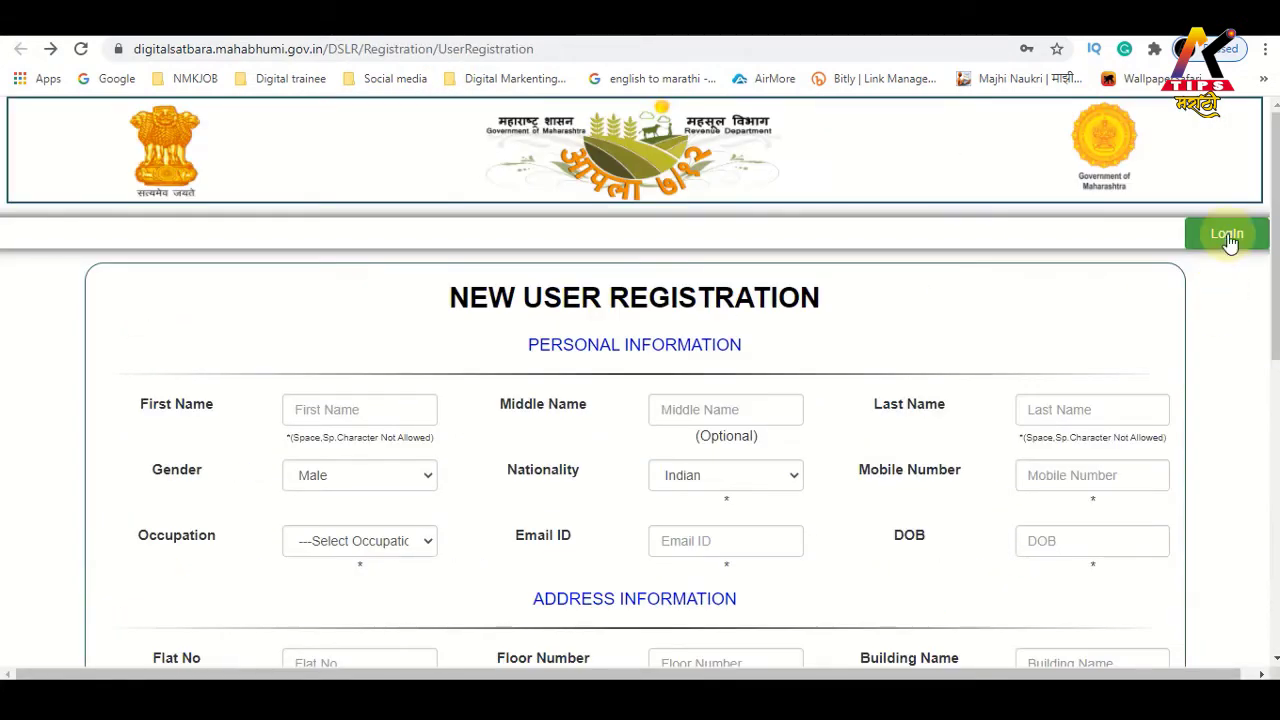
pyautogui.click(1227, 236)
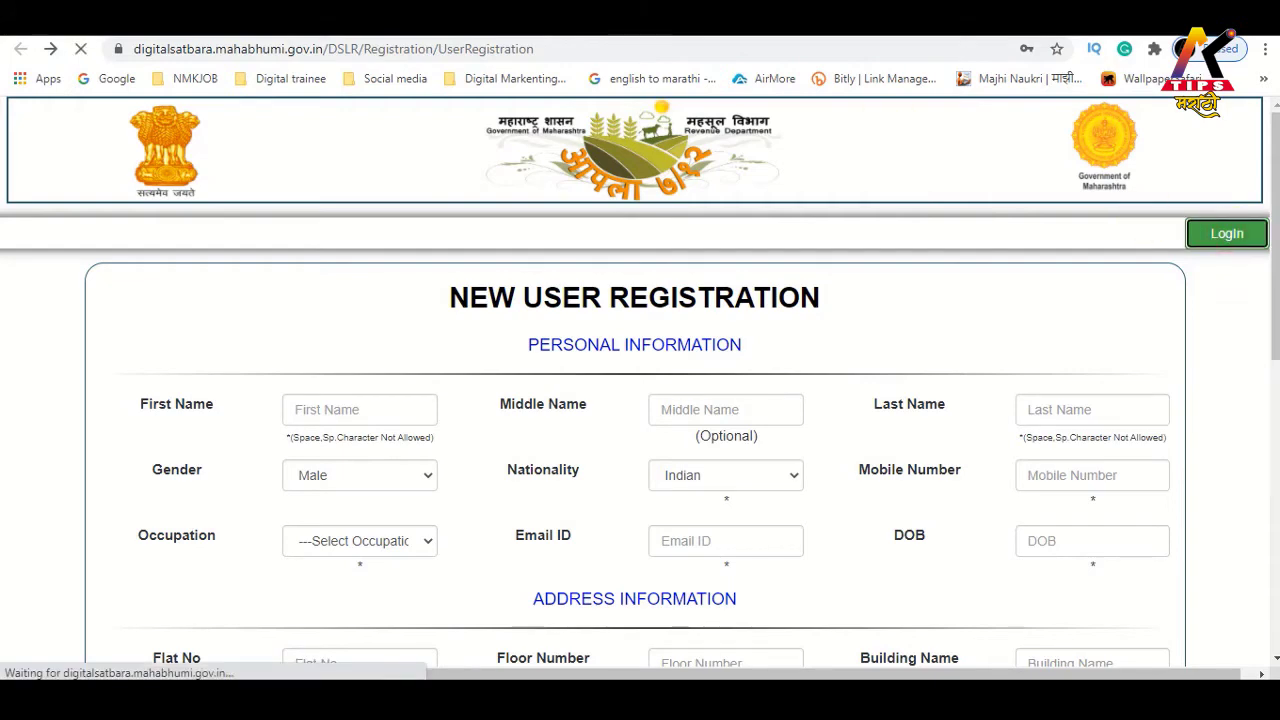
pyautogui.scroll(-2, 232, 372)
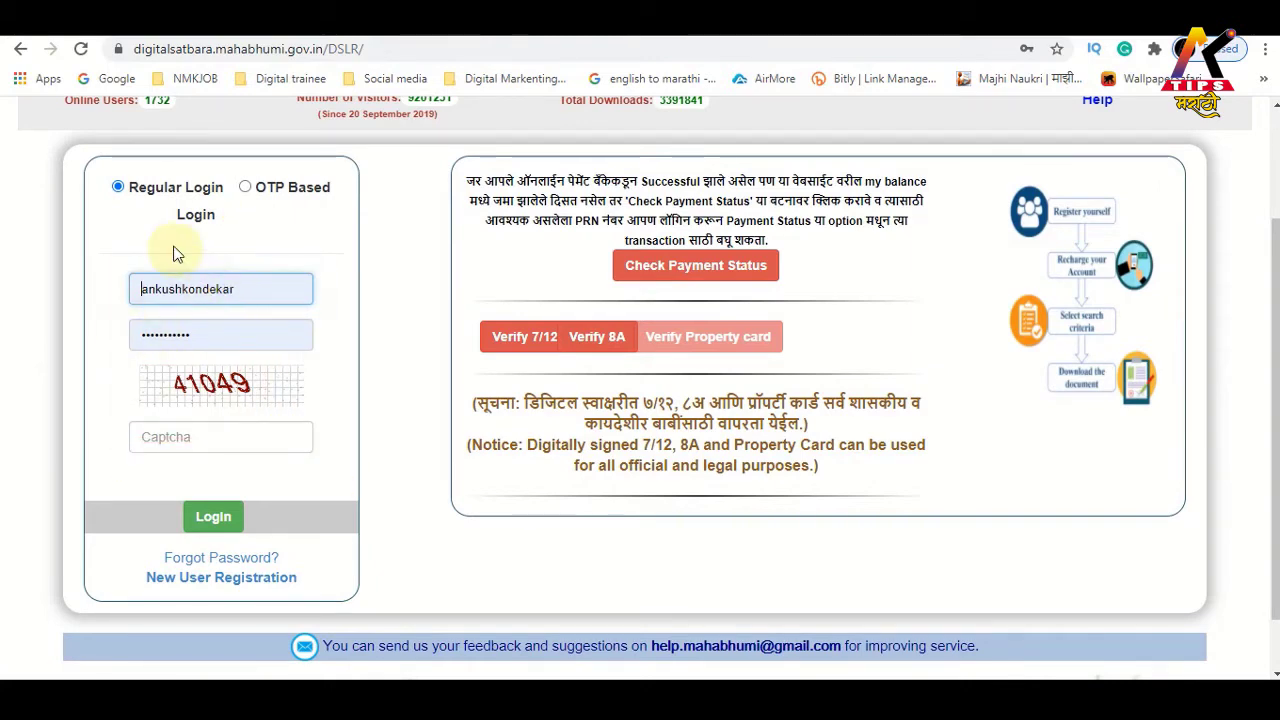
pyautogui.click(163, 430)
pyautogui.write('41049')
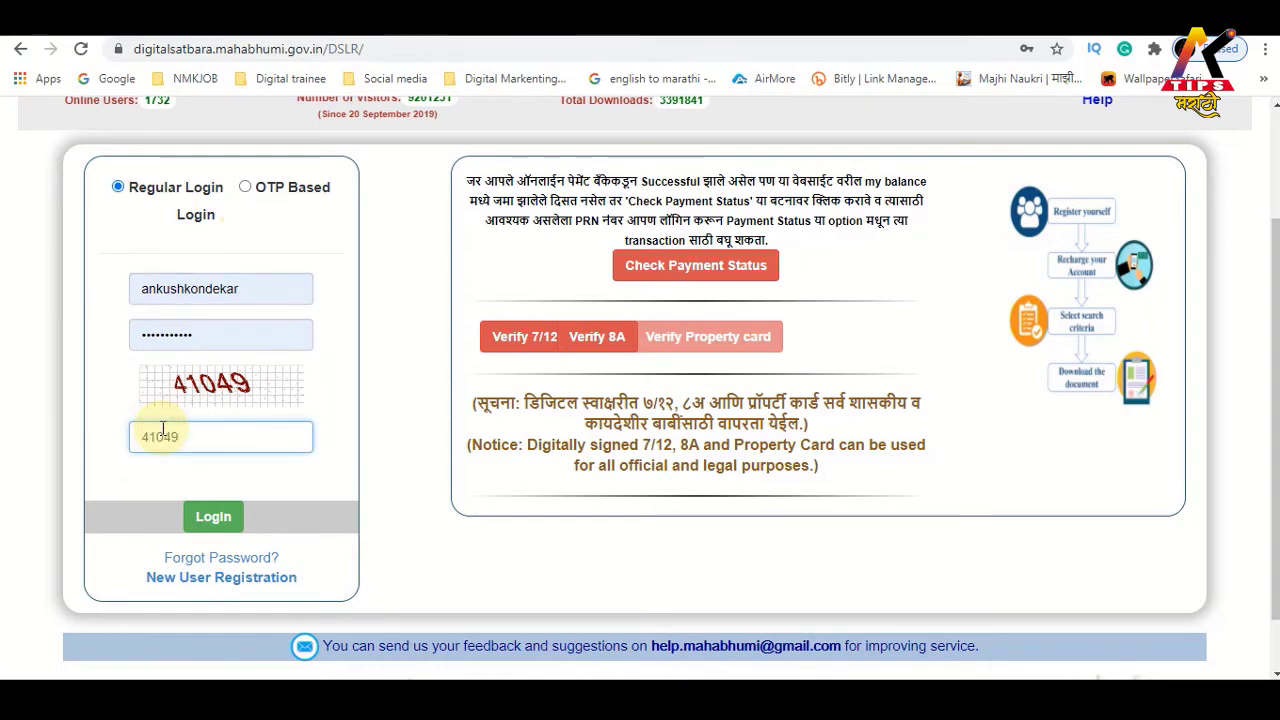
pyautogui.click(211, 520)
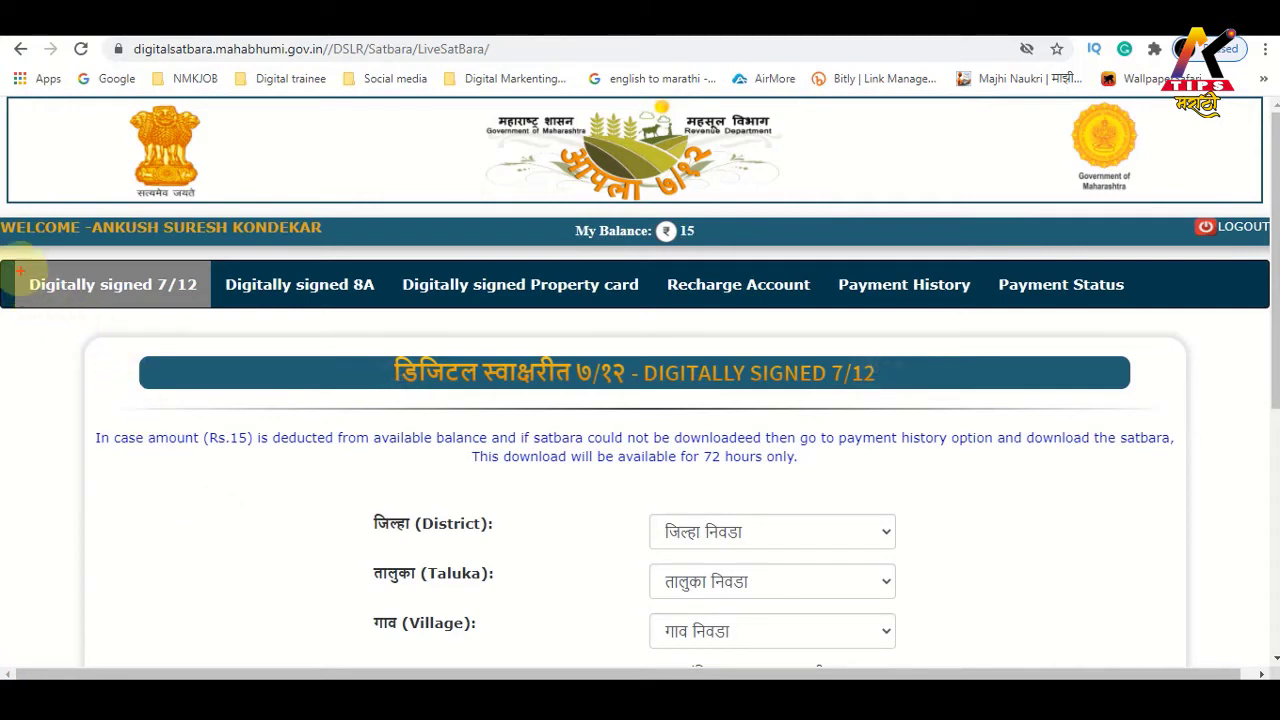
pyautogui.moveTo(20, 258); pyautogui.dragTo(218, 318)
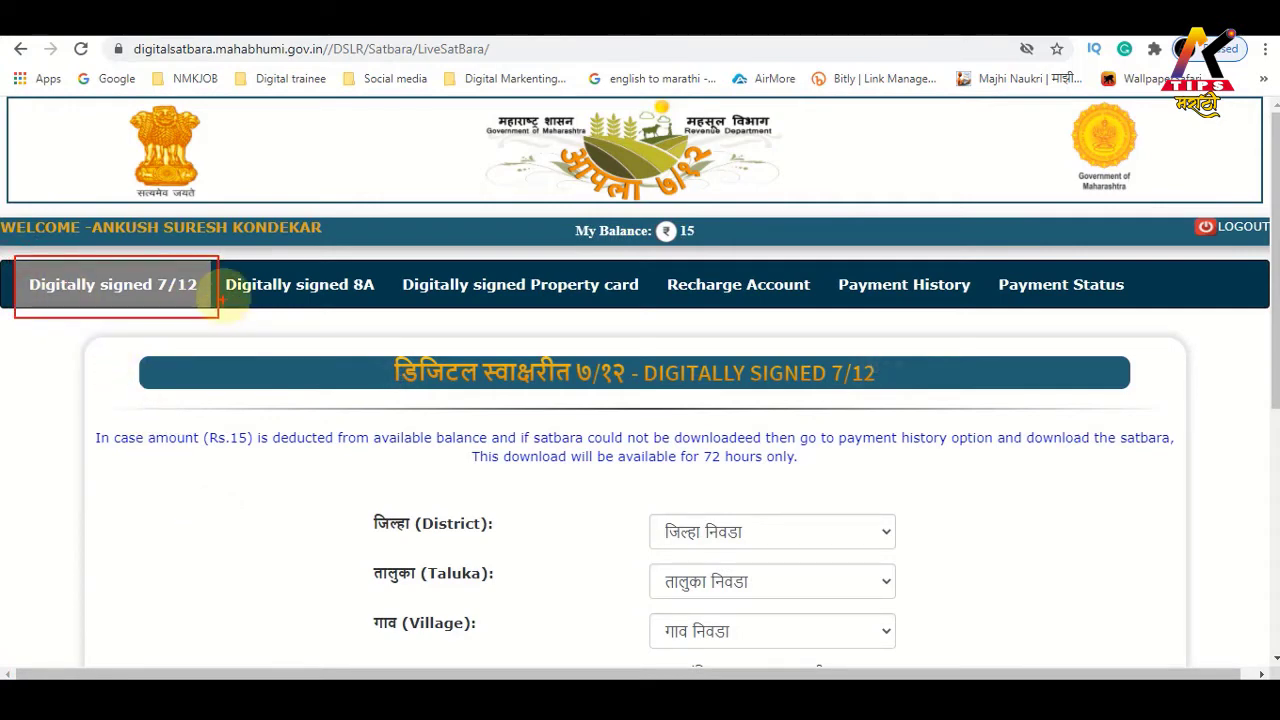
pyautogui.moveTo(221, 256)
pyautogui.mouseDown()
pyautogui.moveTo(331, 325)
pyautogui.moveTo(380, 317)
pyautogui.mouseUp()
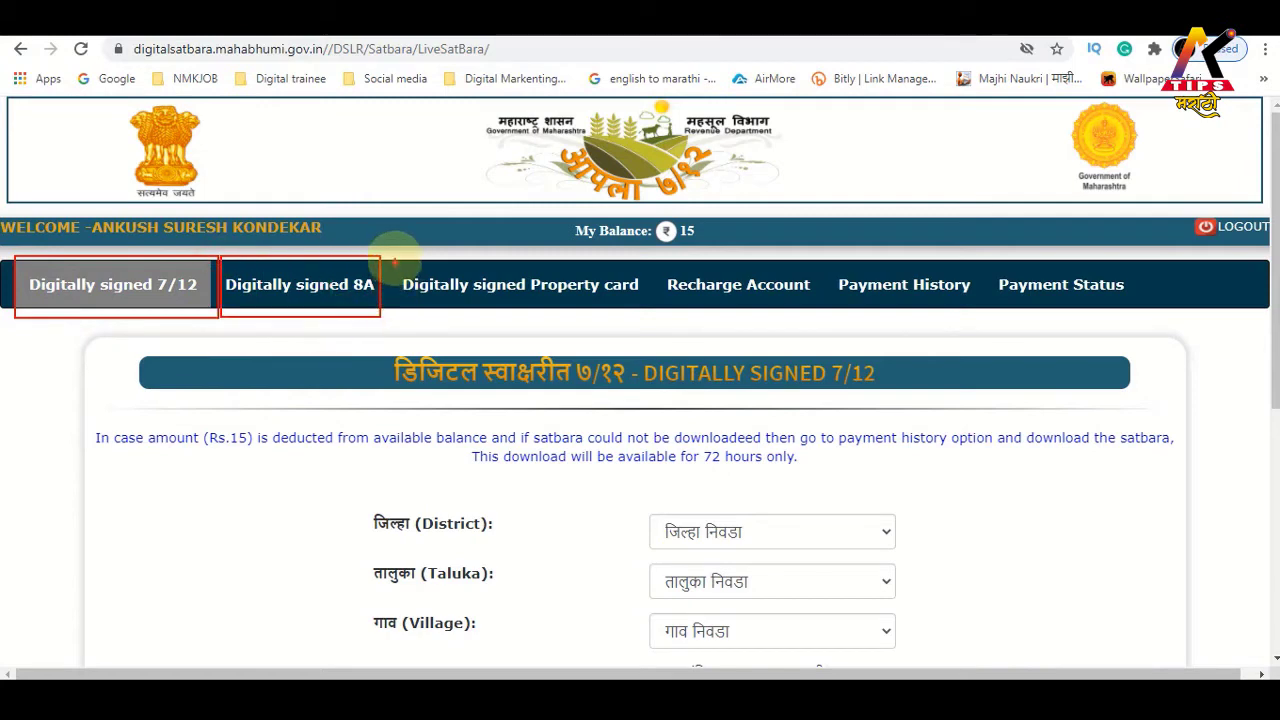
pyautogui.moveTo(393, 256)
pyautogui.mouseDown()
pyautogui.moveTo(596, 321)
pyautogui.moveTo(658, 315)
pyautogui.mouseUp()
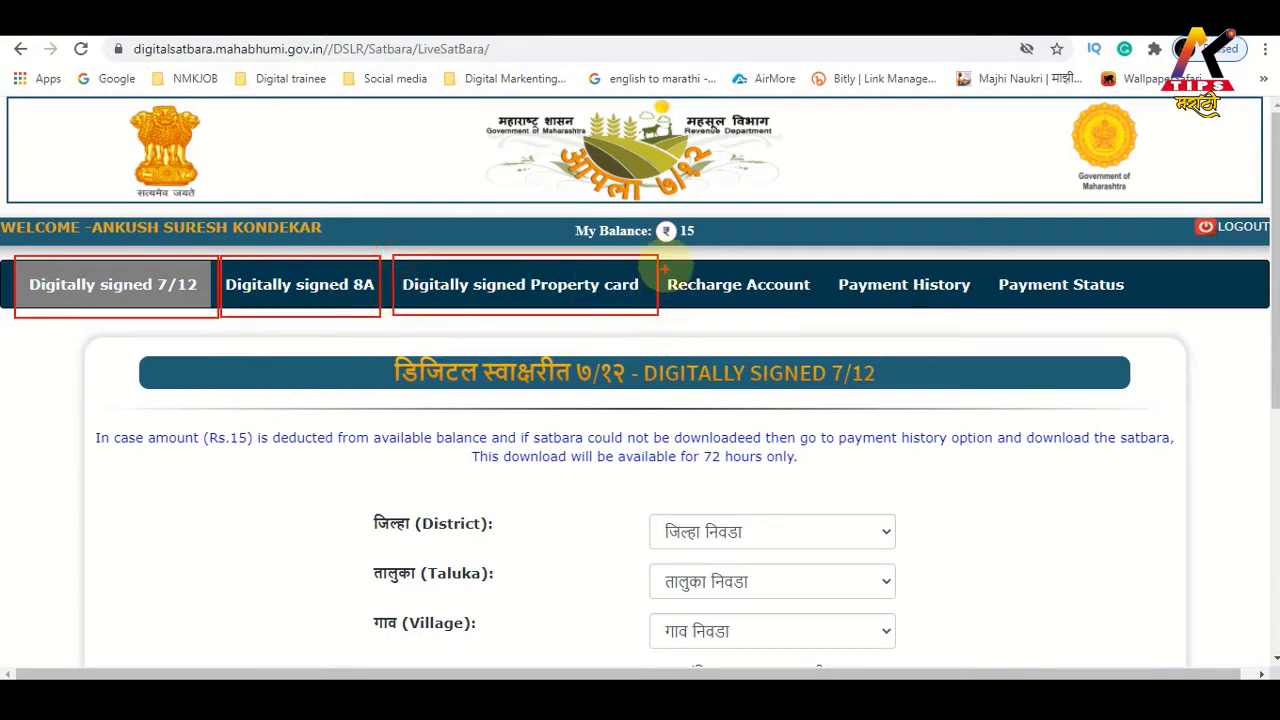
pyautogui.moveTo(664, 257)
pyautogui.mouseDown()
pyautogui.moveTo(786, 323)
pyautogui.moveTo(813, 316)
pyautogui.mouseUp()
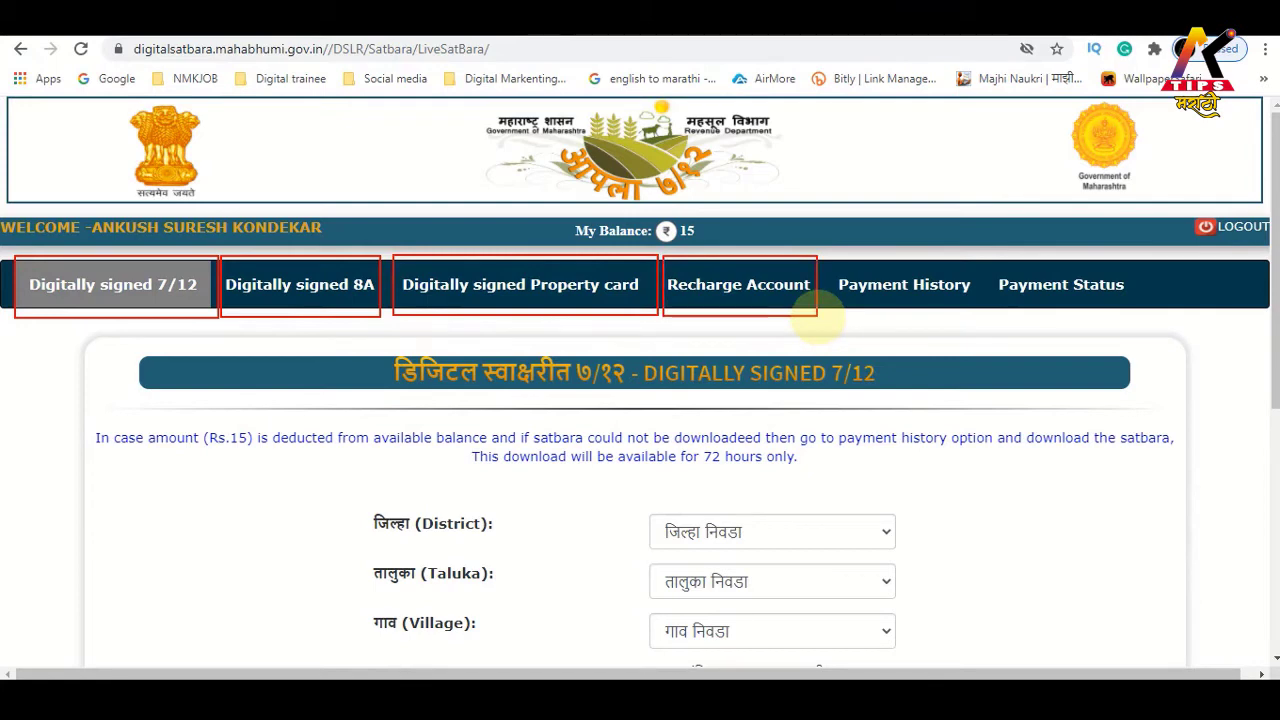
pyautogui.moveTo(834, 264); pyautogui.dragTo(931, 329)
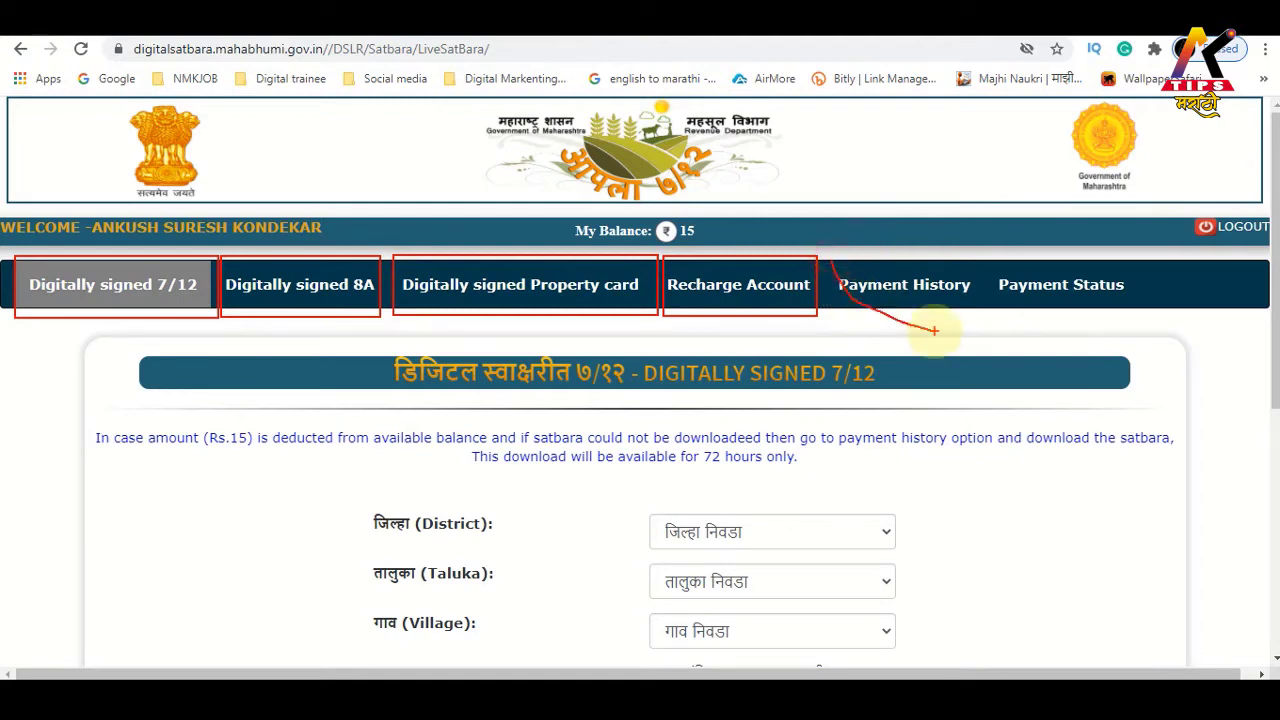
pyautogui.moveTo(830, 254); pyautogui.dragTo(1004, 324)
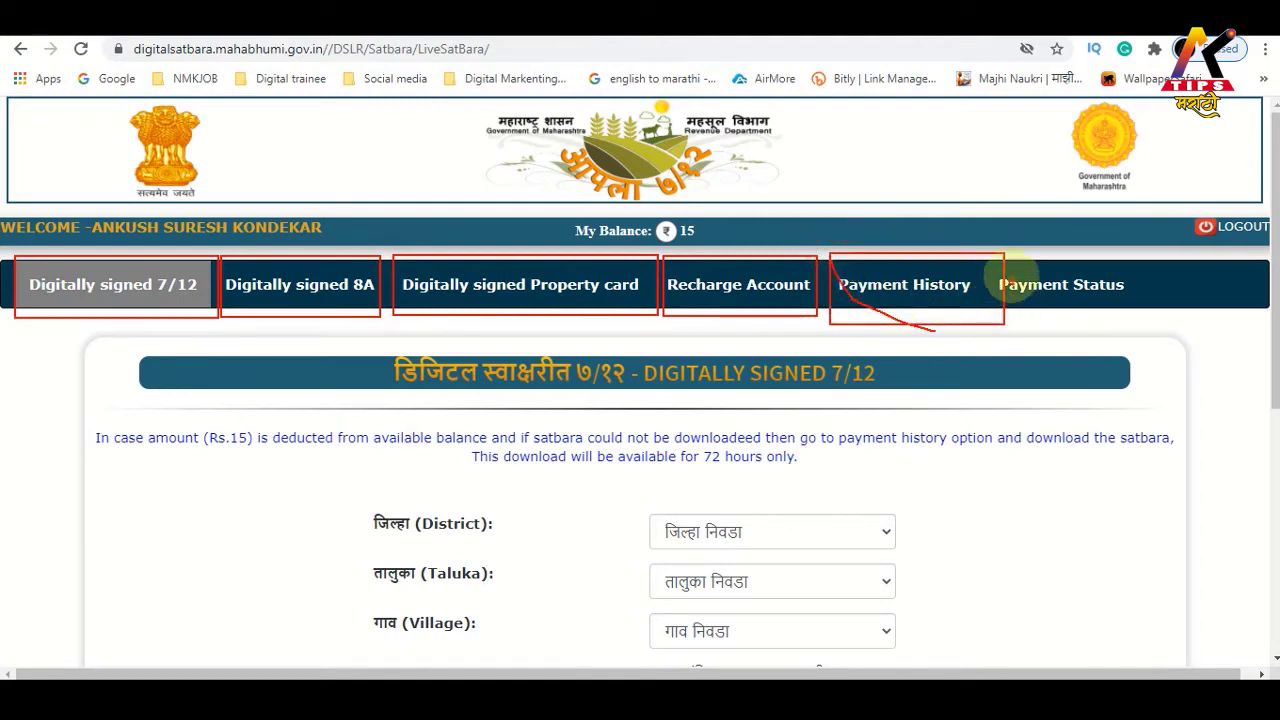
pyautogui.moveTo(1010, 270); pyautogui.dragTo(1120, 307)
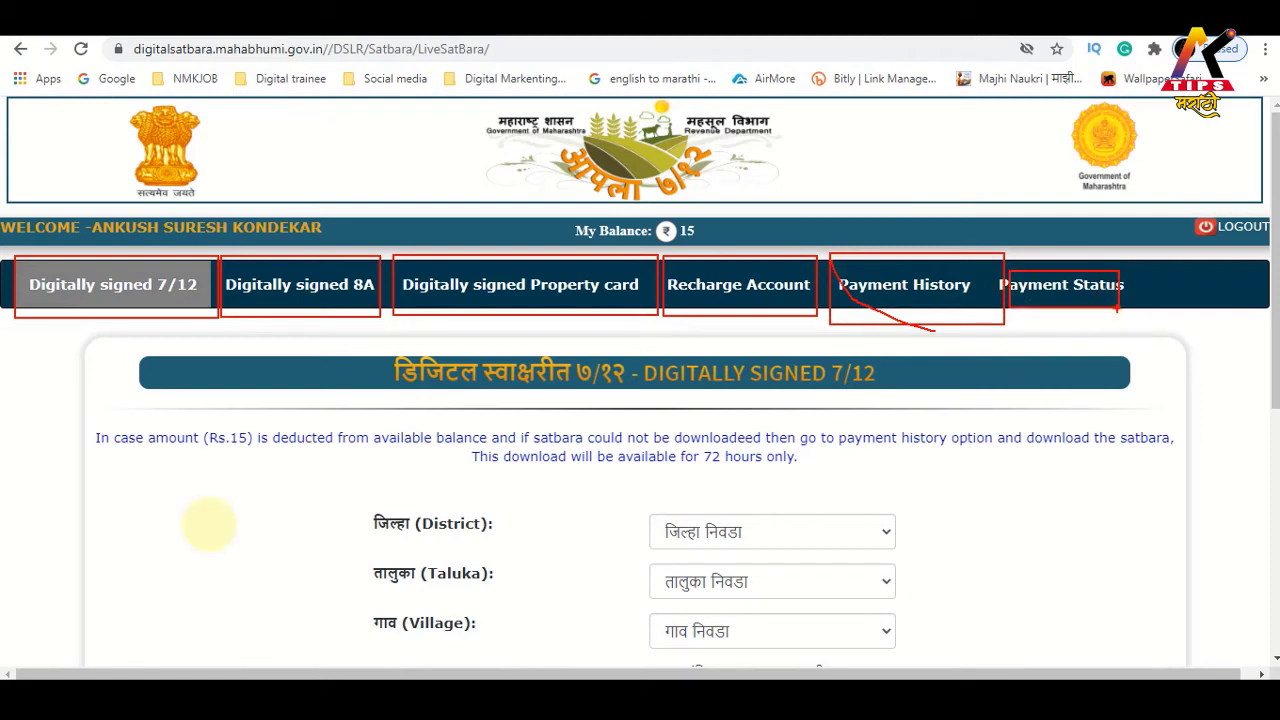
pyautogui.press('Escape')
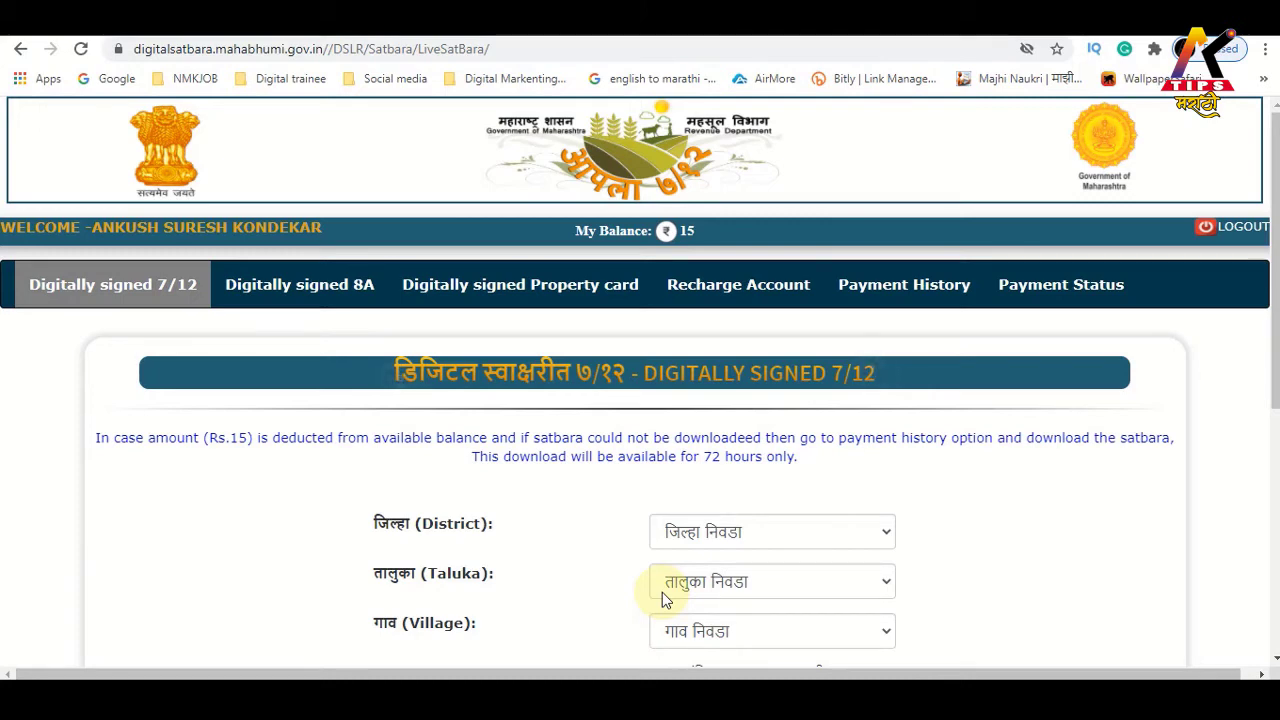
# Recharge the account with ₹15 via SBI, accept the refund policy and confirm
pyautogui.click(730, 295)
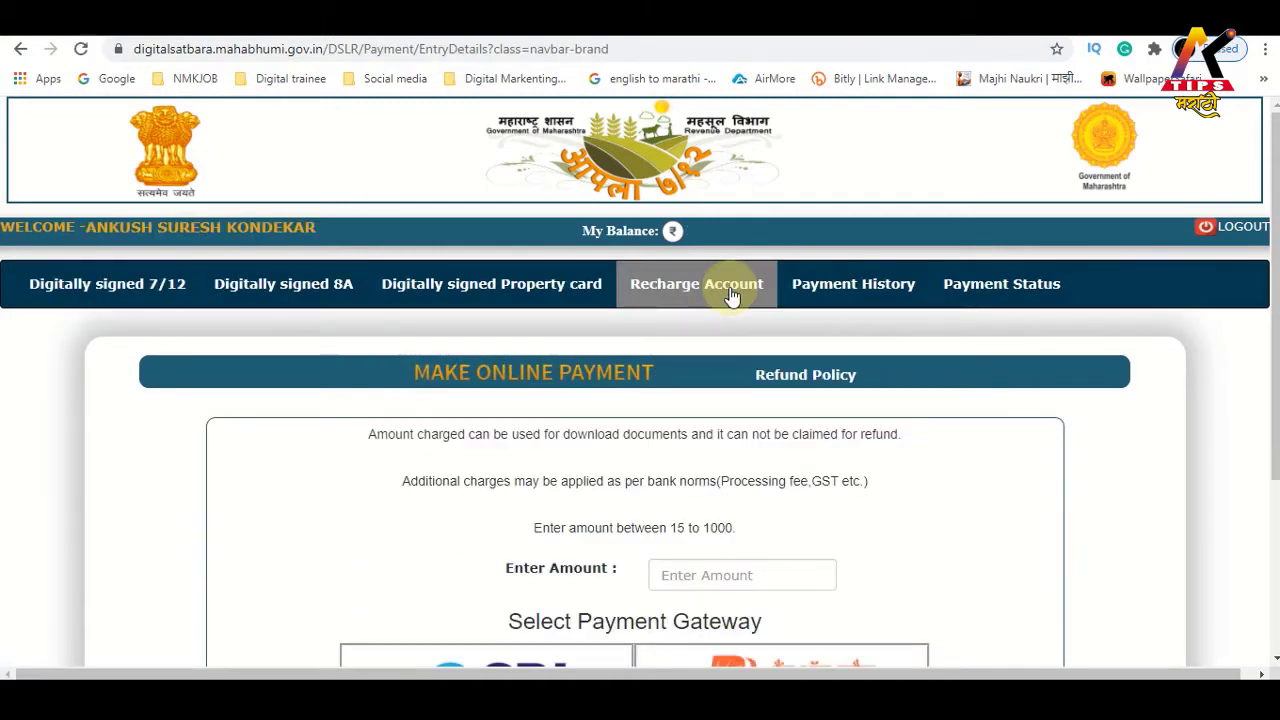
pyautogui.scroll(-2, 734, 420)
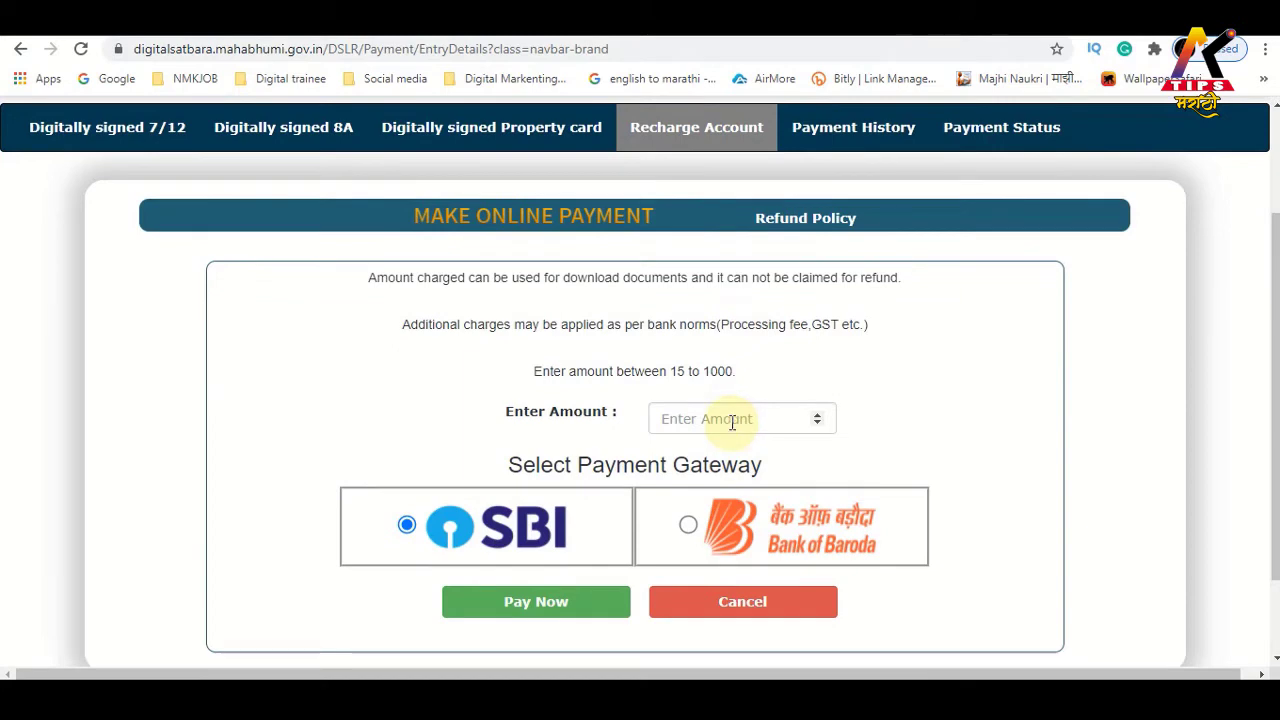
pyautogui.click(733, 422)
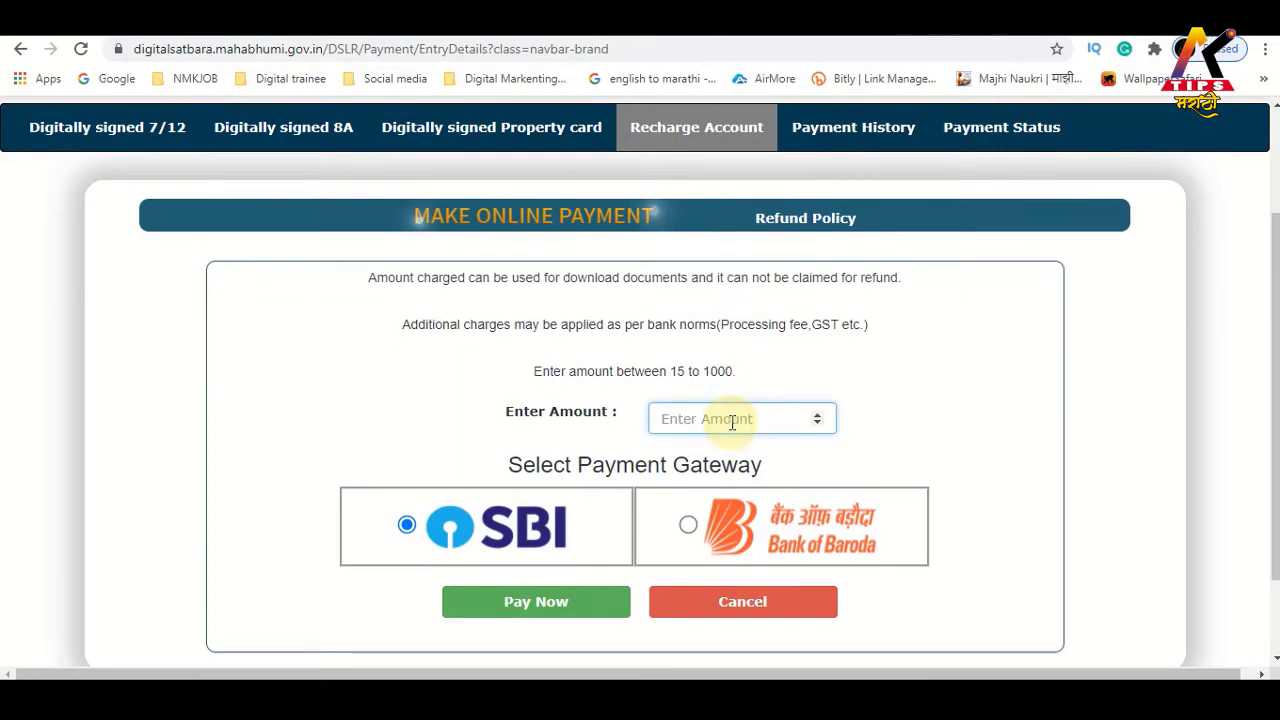
pyautogui.write('15')
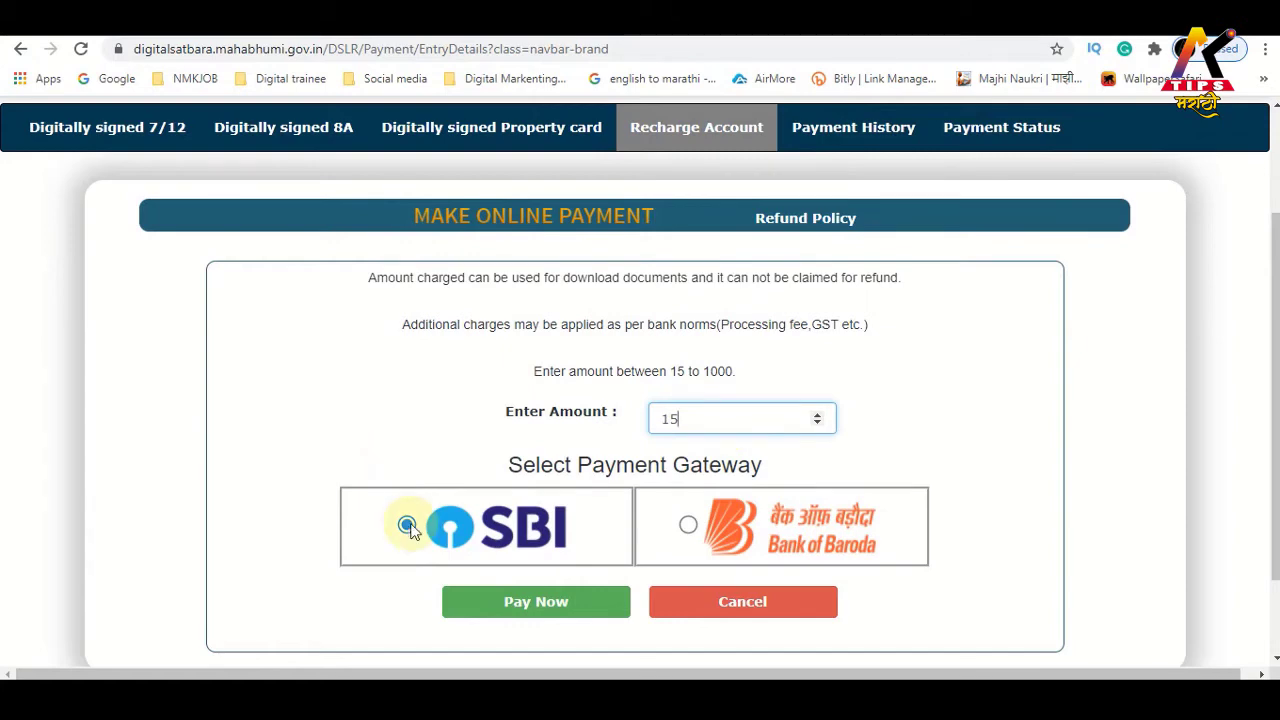
pyautogui.click(474, 601)
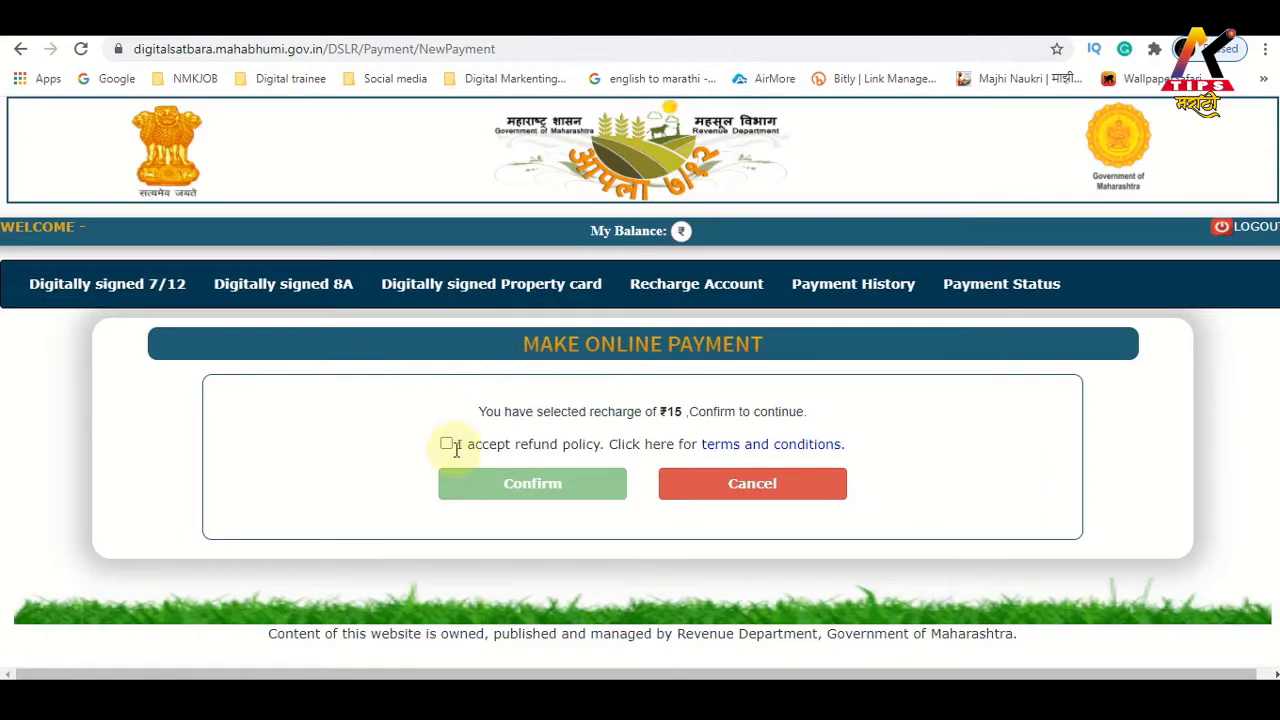
pyautogui.click(446, 444)
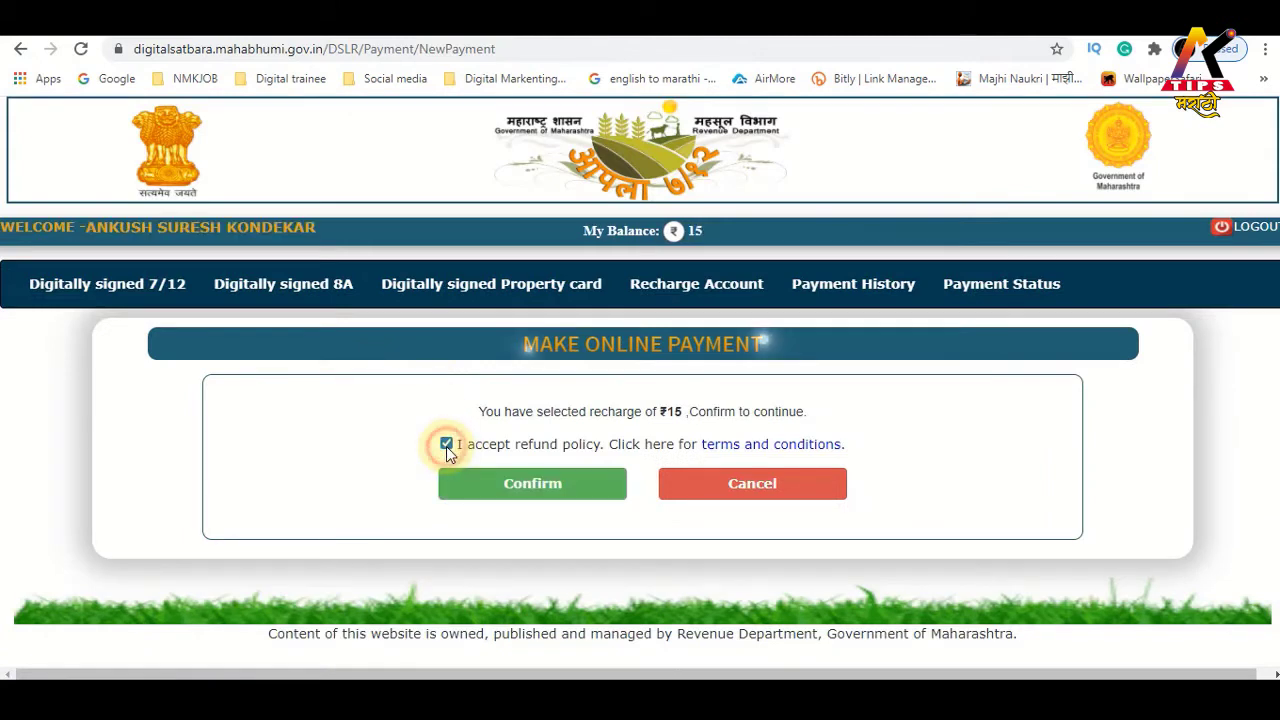
pyautogui.click(532, 485)
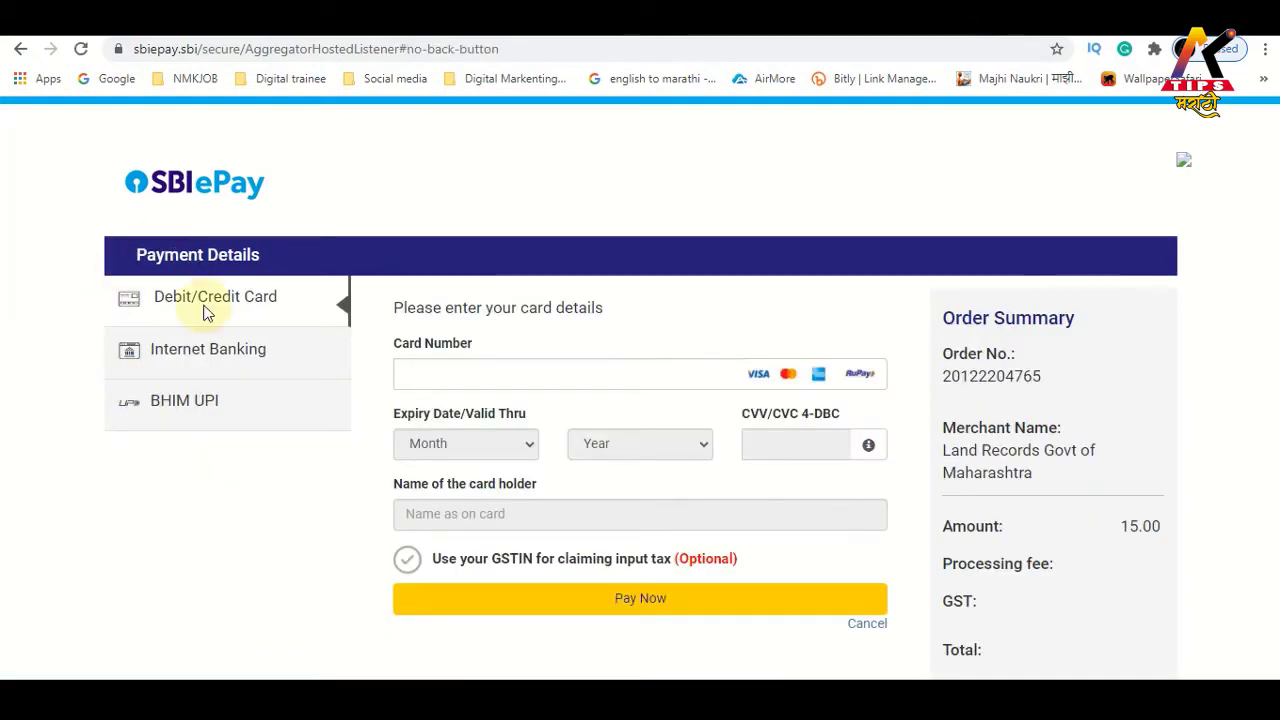
# On SBIePay, switch the payment method from Internet Banking to BHIM UPI
pyautogui.scroll(-1, 277, 294)
pyautogui.click(226, 271)
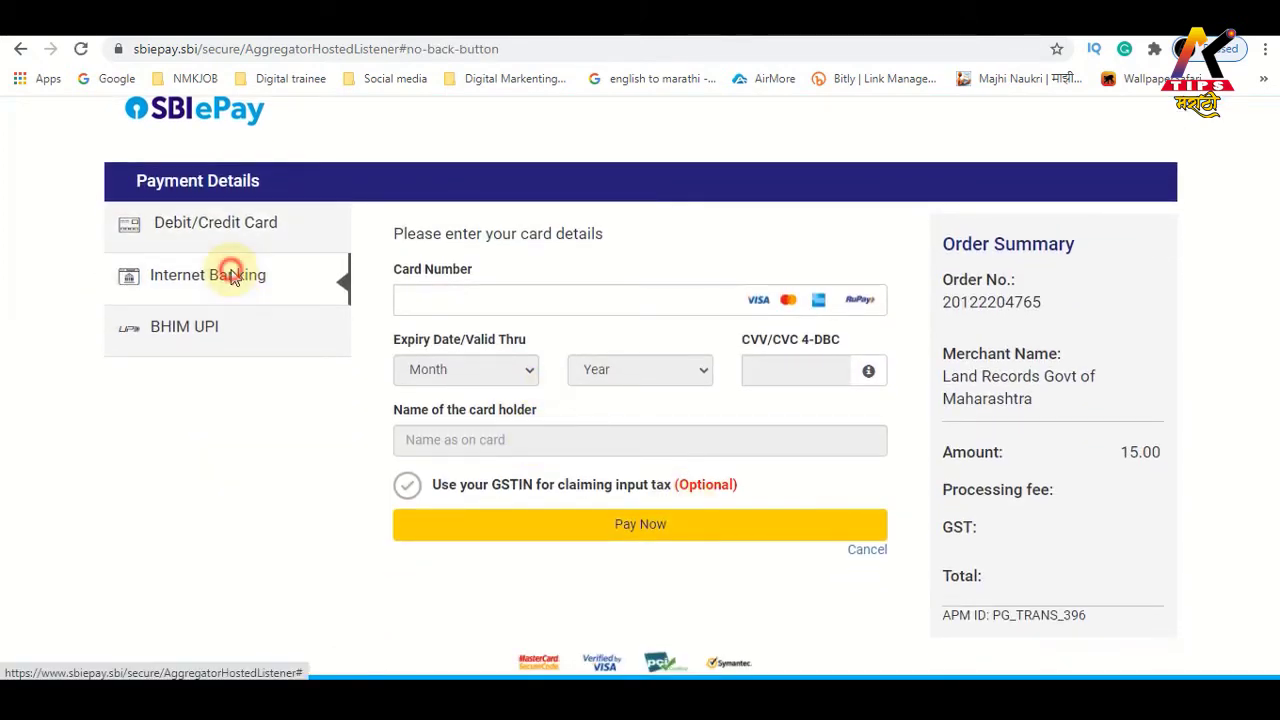
pyautogui.click(206, 339)
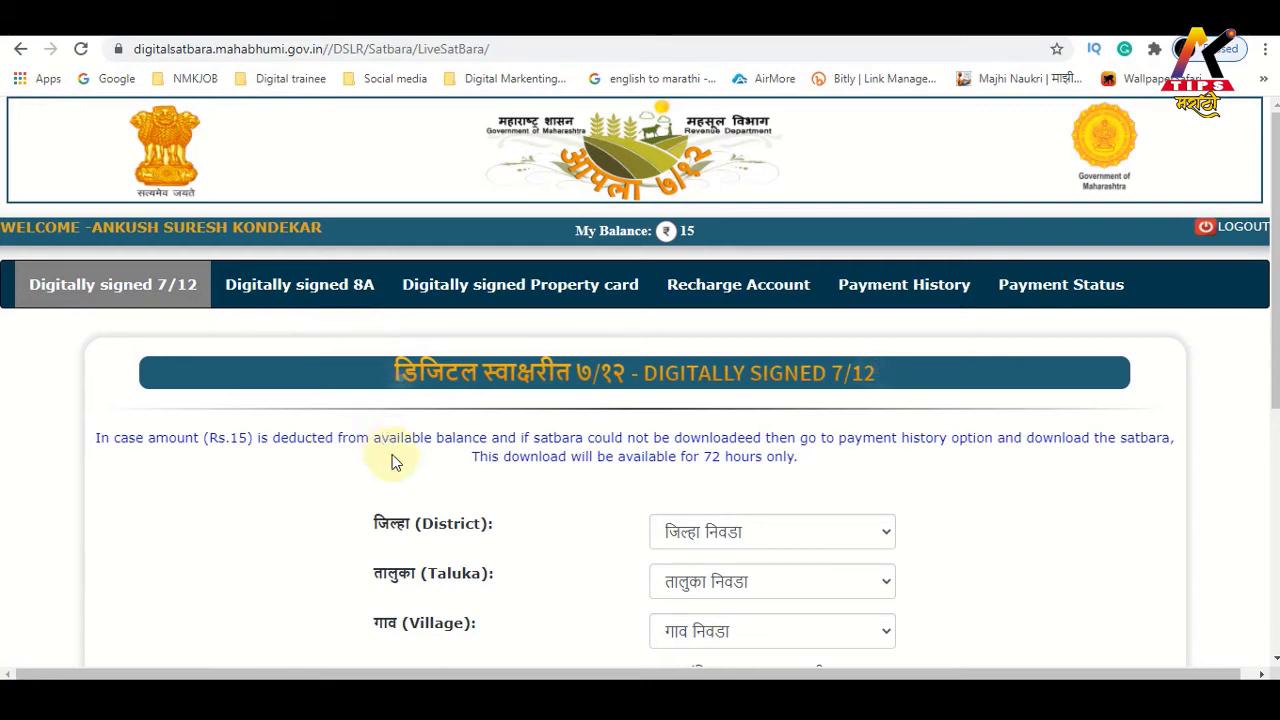
# Set district अमरावती, taluka धामणगाव and village अशोक नगर
pyautogui.scroll(-2, 393, 462)
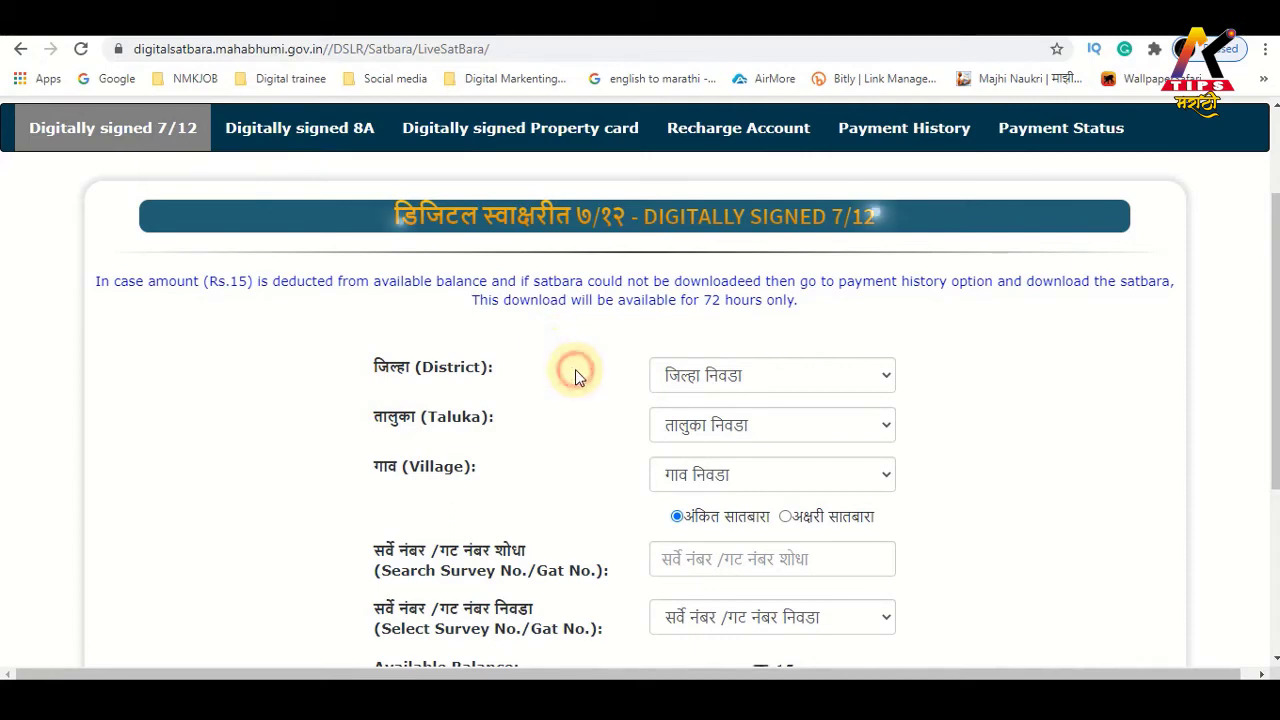
pyautogui.click(733, 376)
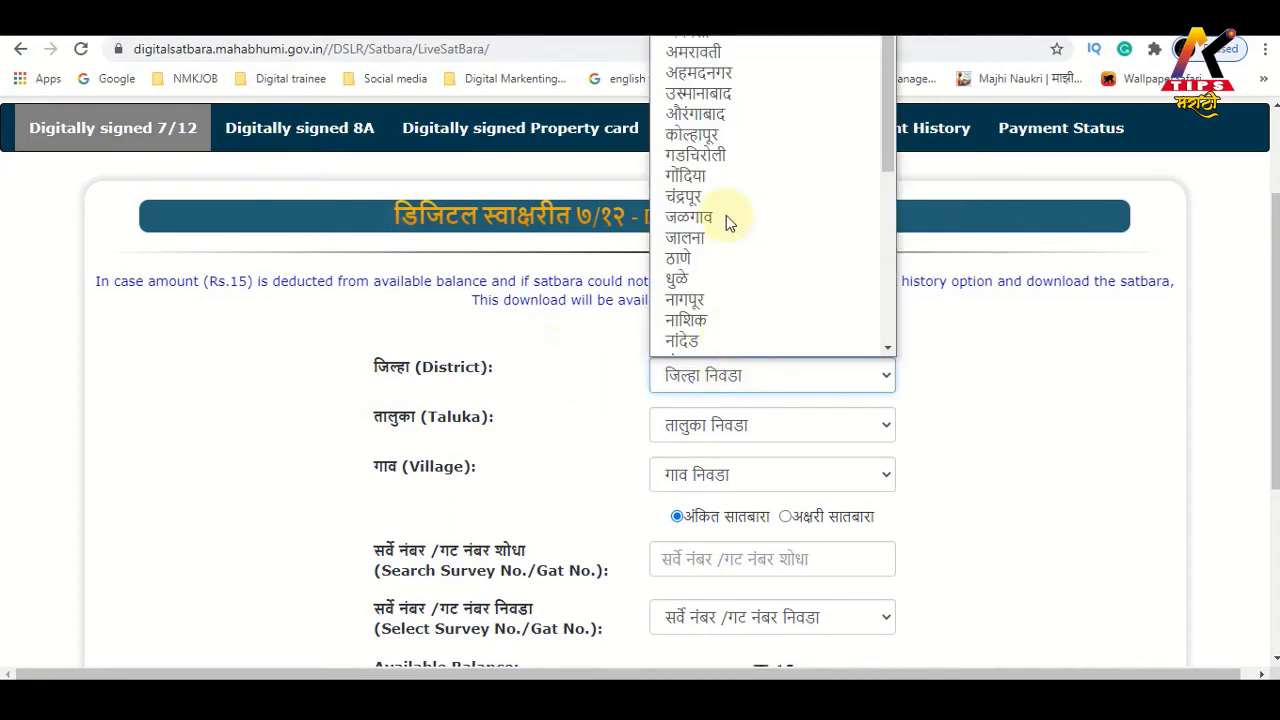
pyautogui.click(723, 220)
pyautogui.click(808, 414)
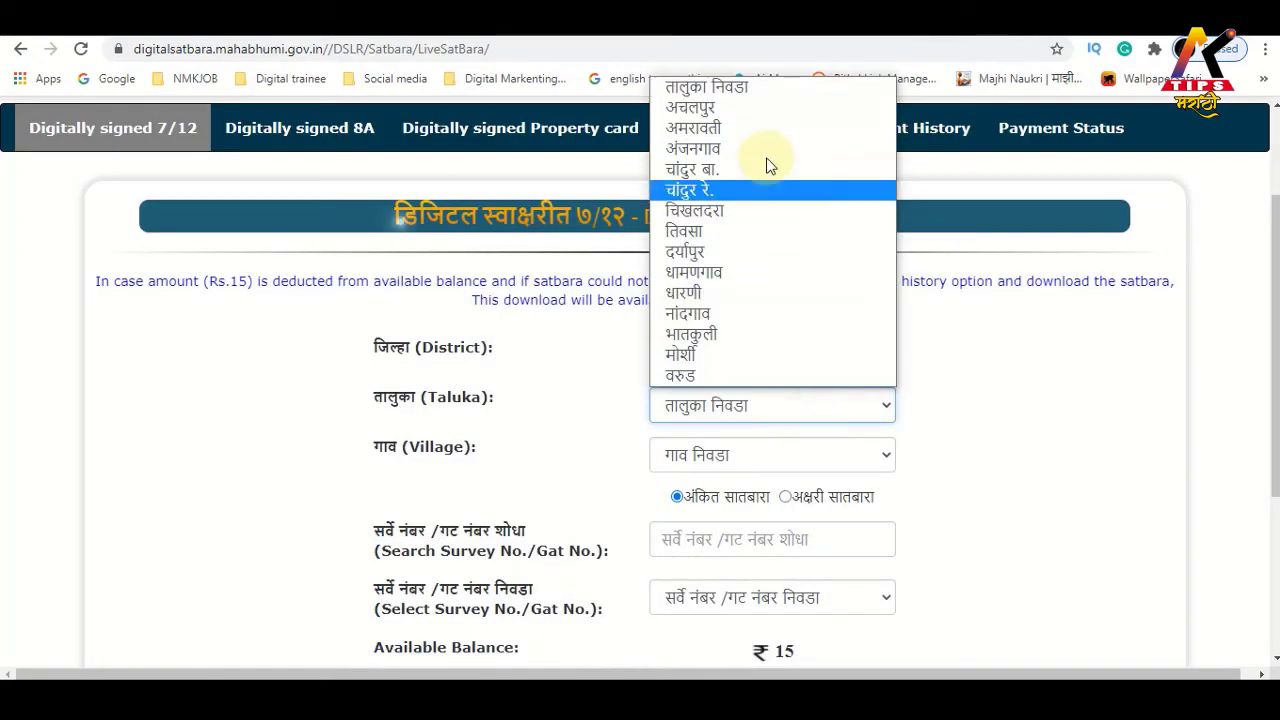
pyautogui.click(772, 271)
pyautogui.scroll(-2, 564, 394)
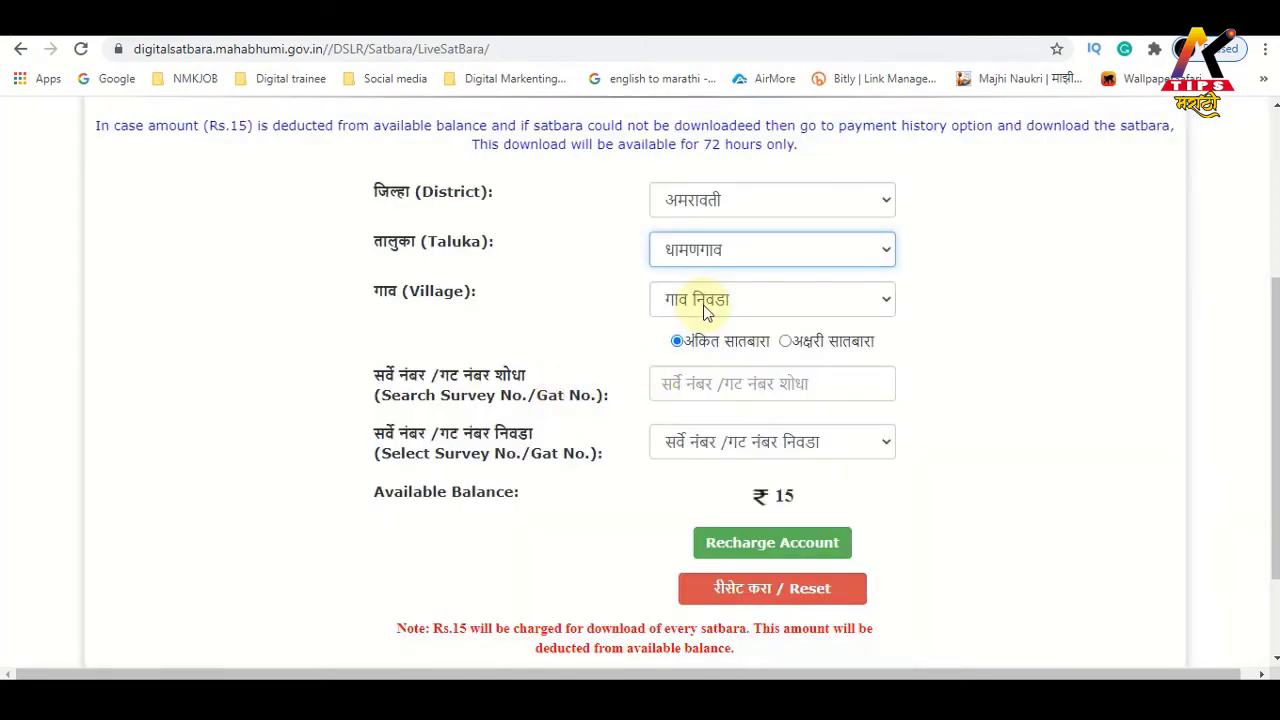
pyautogui.click(680, 298)
pyautogui.click(720, 348)
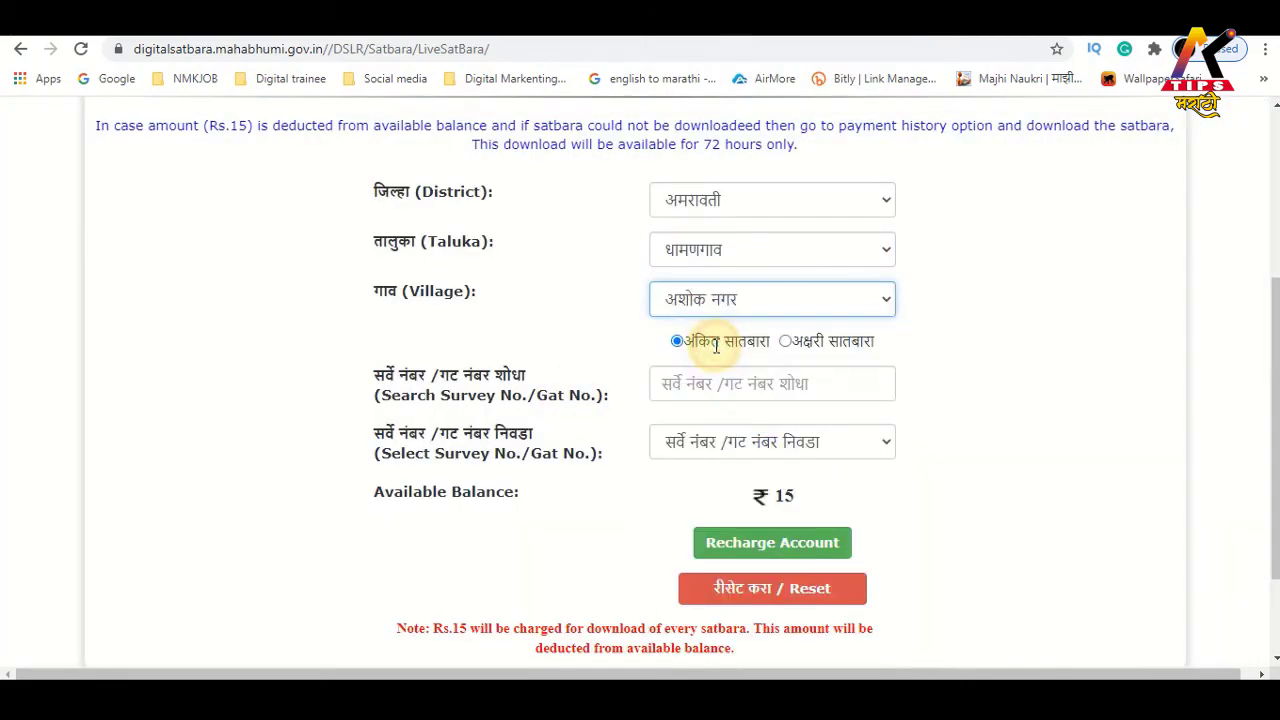
# Search for survey number 241 and list the matching survey numbers
pyautogui.click(684, 392)
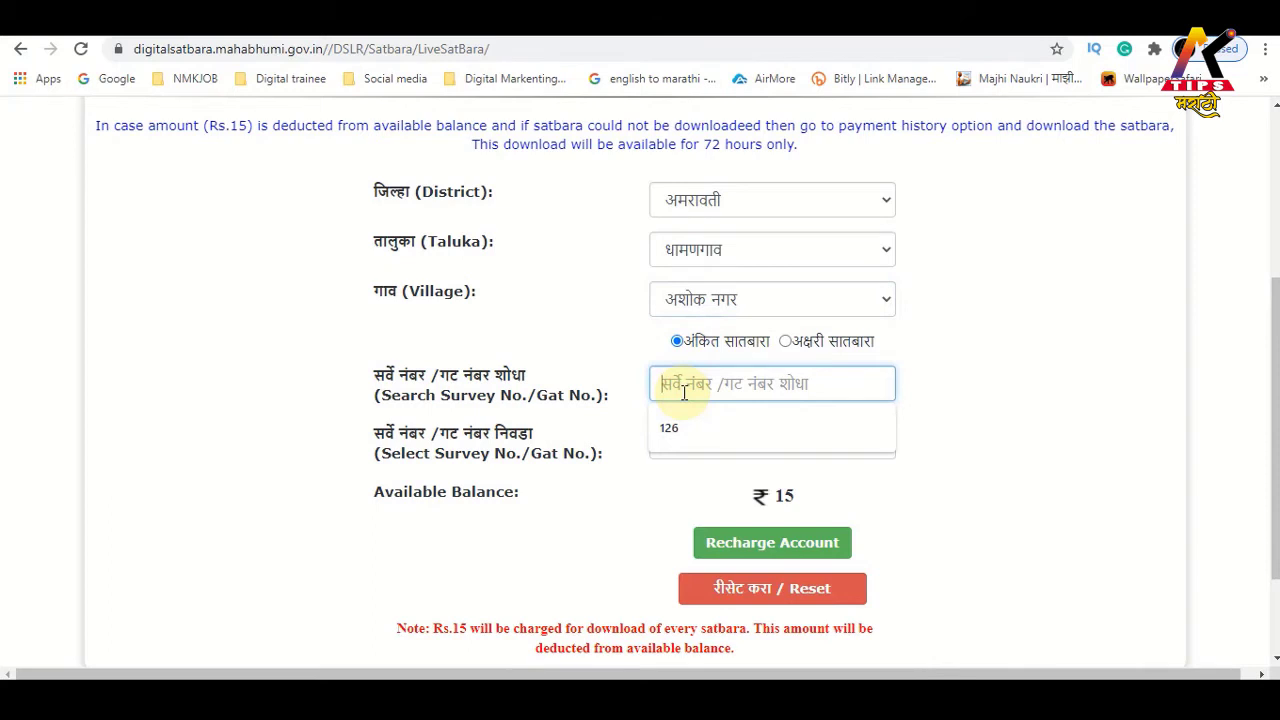
pyautogui.write('2')
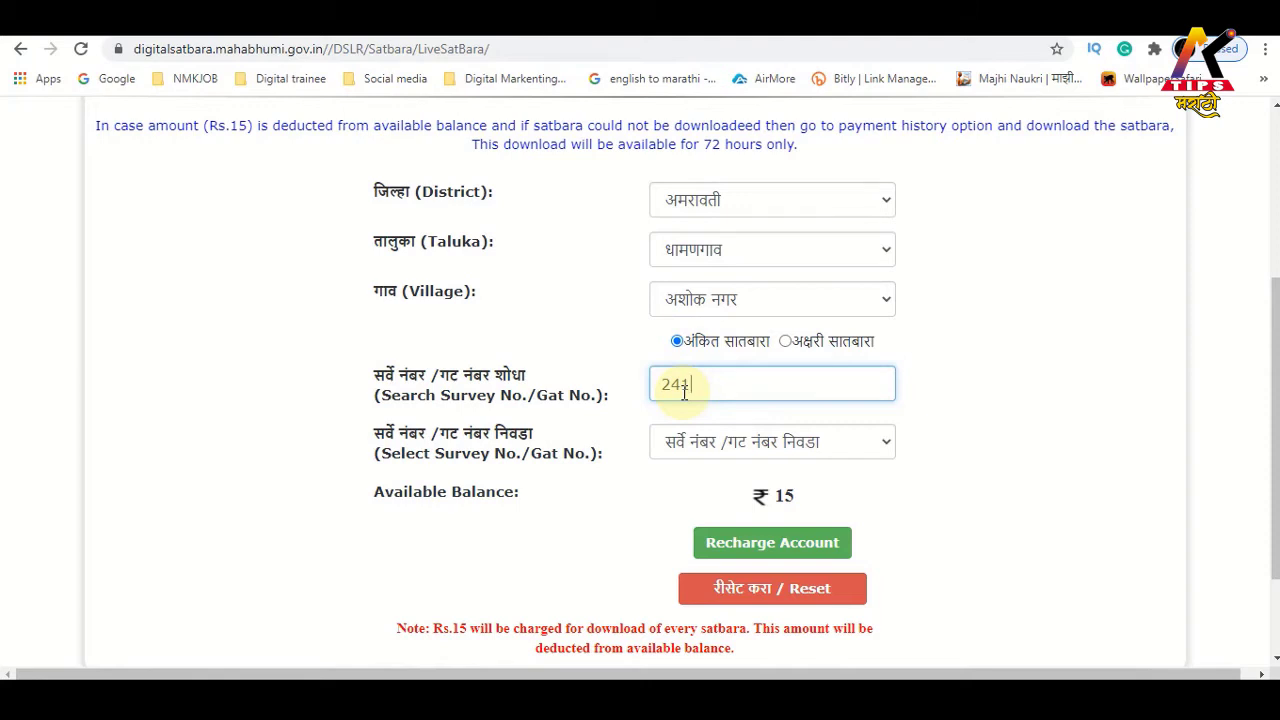
pyautogui.write('41')
pyautogui.click(666, 410)
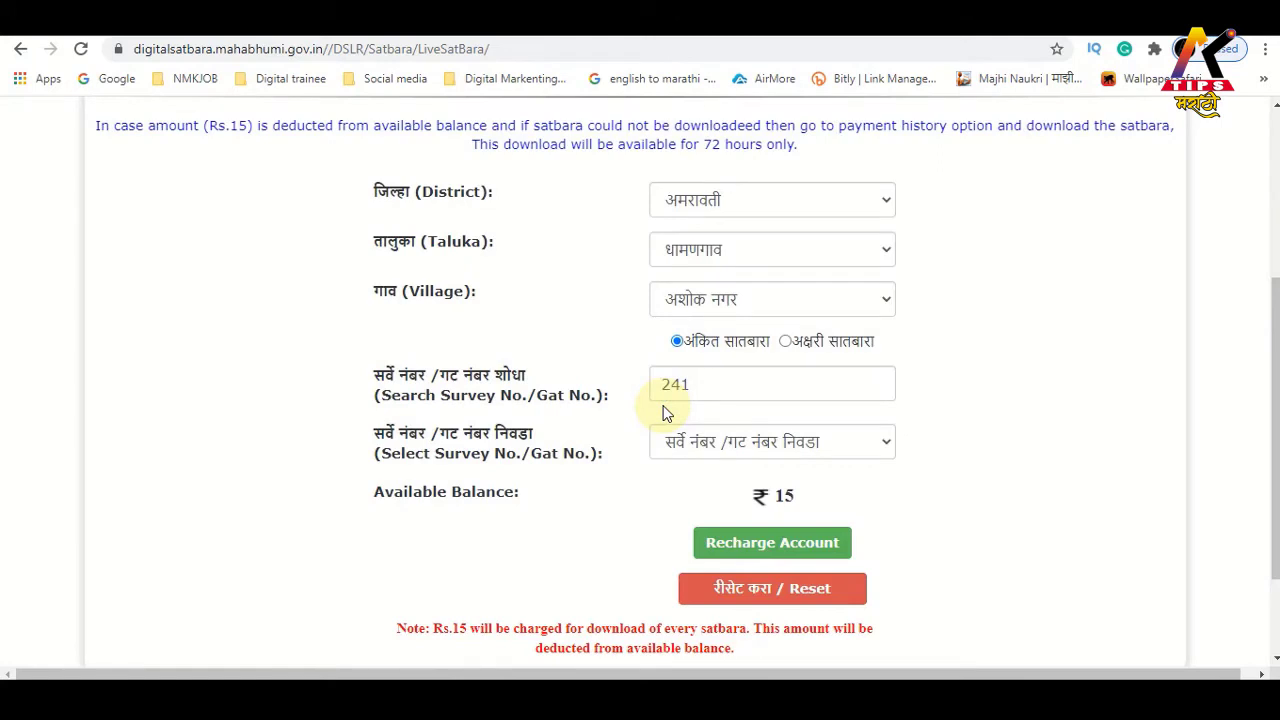
pyautogui.click(700, 443)
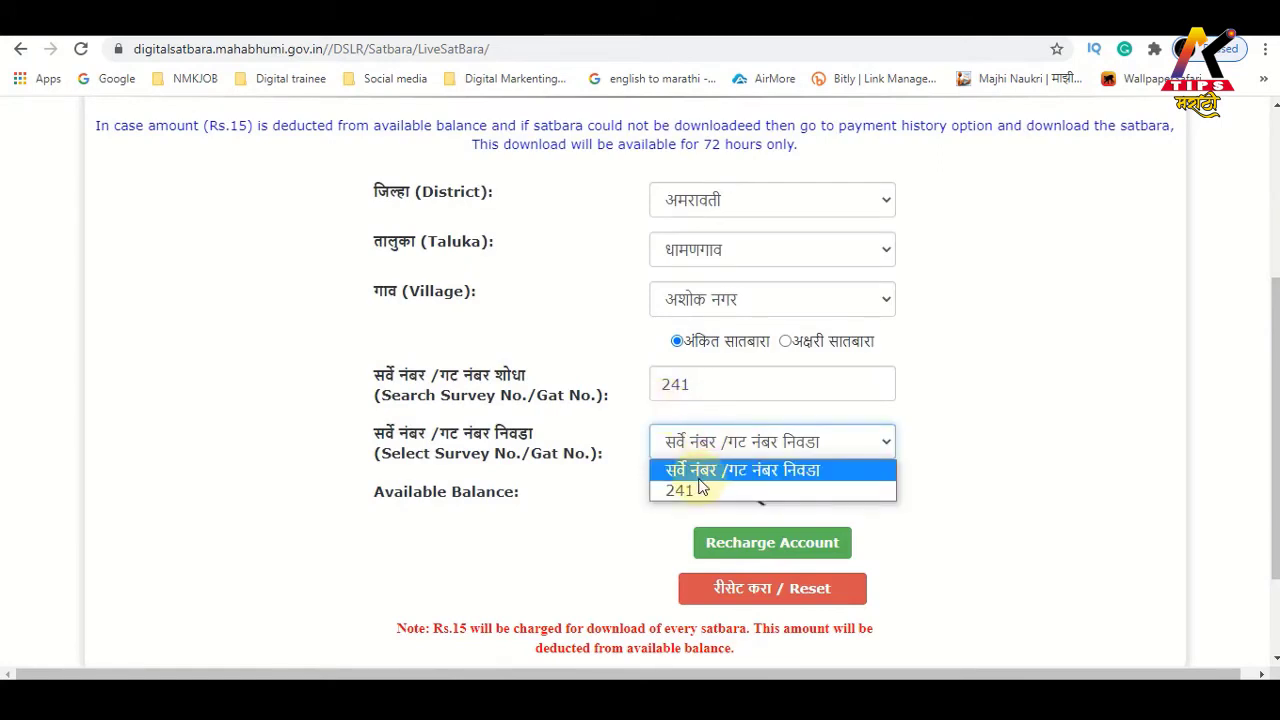
# Select survey 241 and accept the prompt to download its digitally signed satbara
pyautogui.click(701, 489)
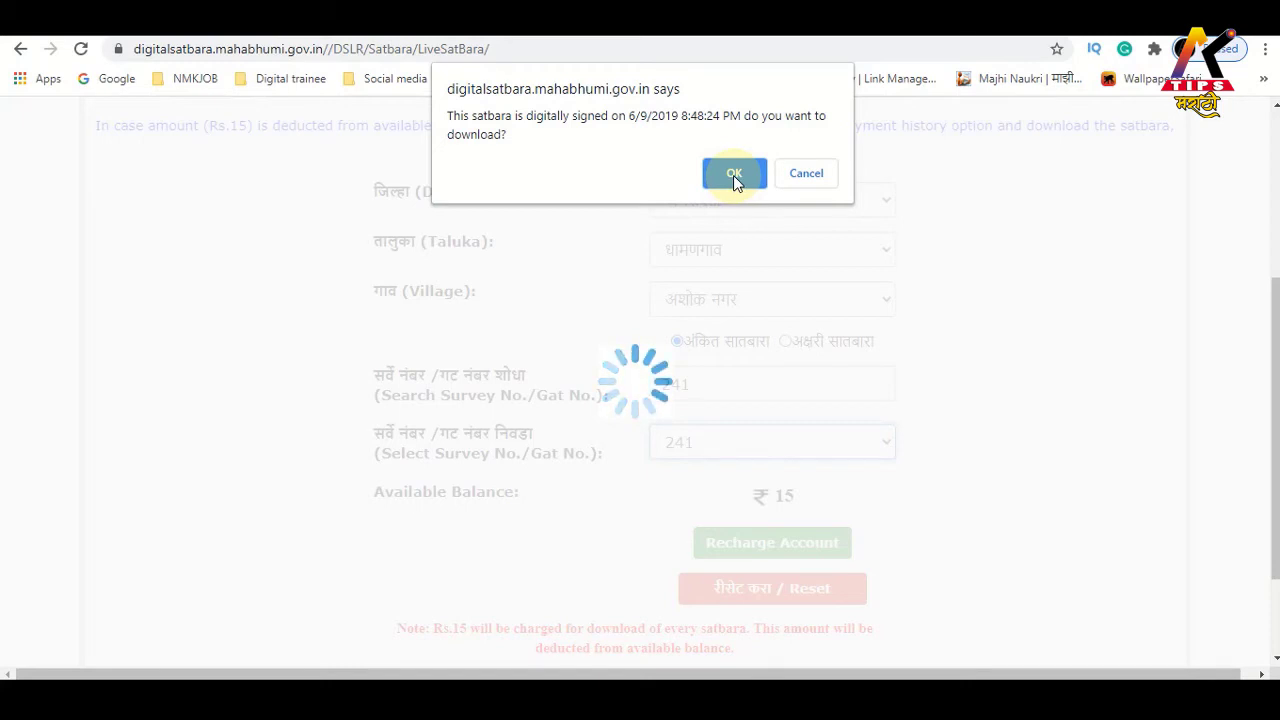
pyautogui.click(733, 175)
pyautogui.scroll(-1, 580, 280)
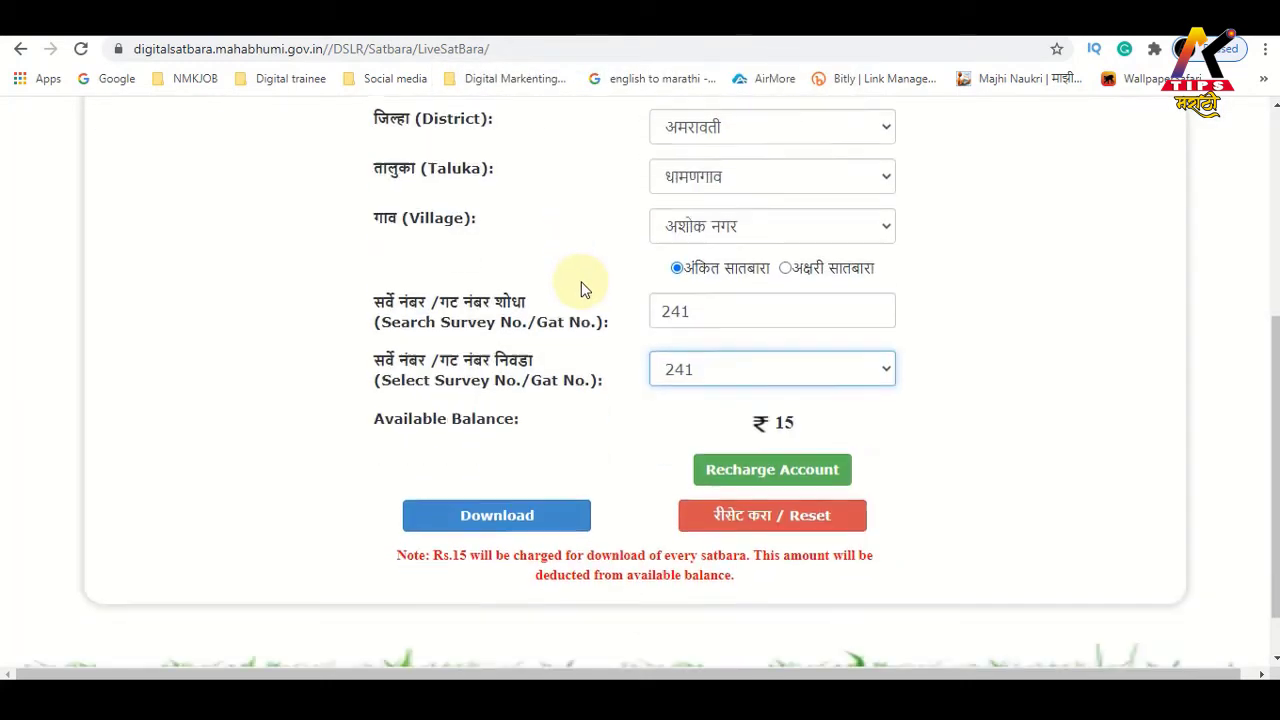
pyautogui.scroll(-1, 585, 289)
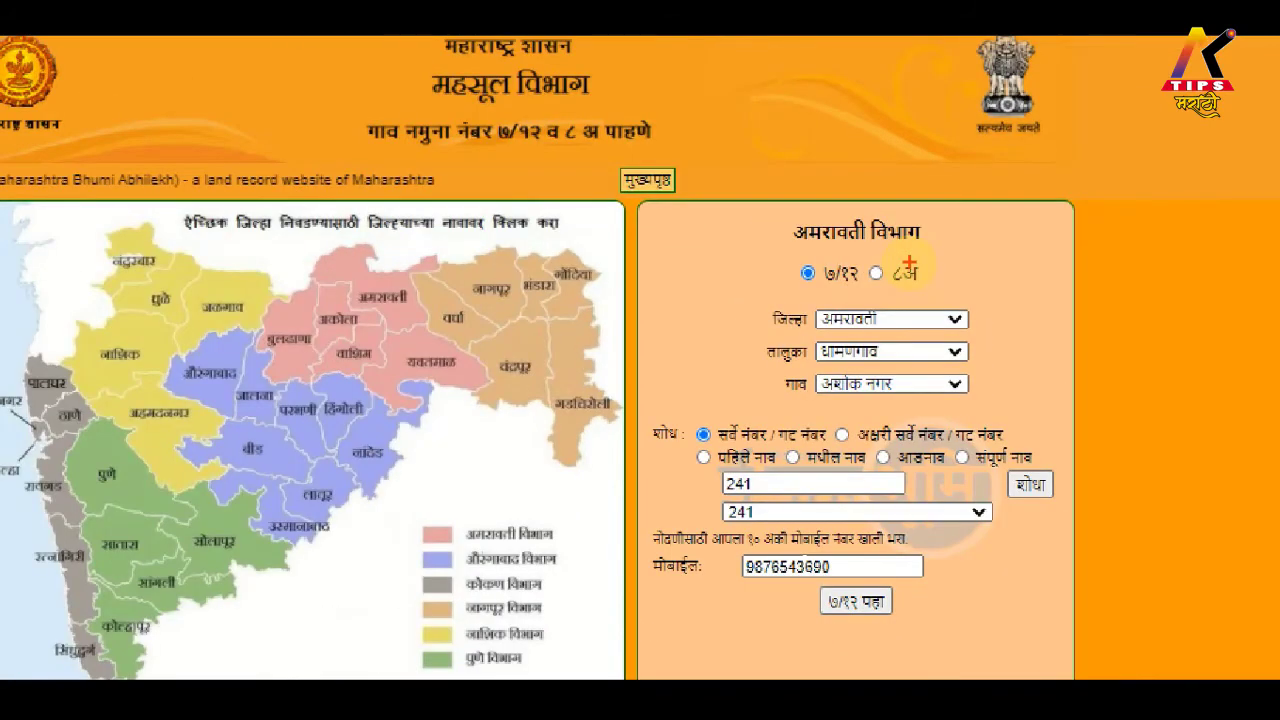
# Highlight the filled-in 7/12 search details for survey 241 on Bhulekh
pyautogui.moveTo(636, 209)
pyautogui.mouseDown()
pyautogui.moveTo(703, 409)
pyautogui.moveTo(1078, 664)
pyautogui.mouseUp()
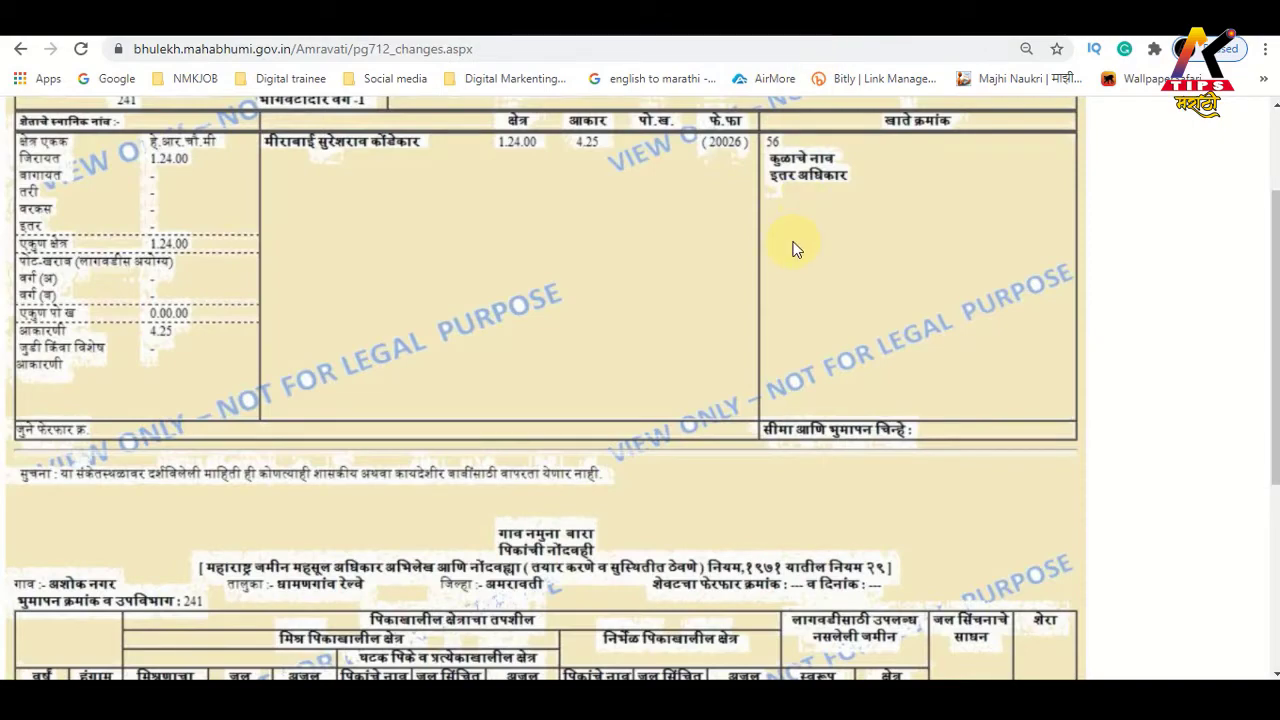
pyautogui.scroll(2, 795, 250)
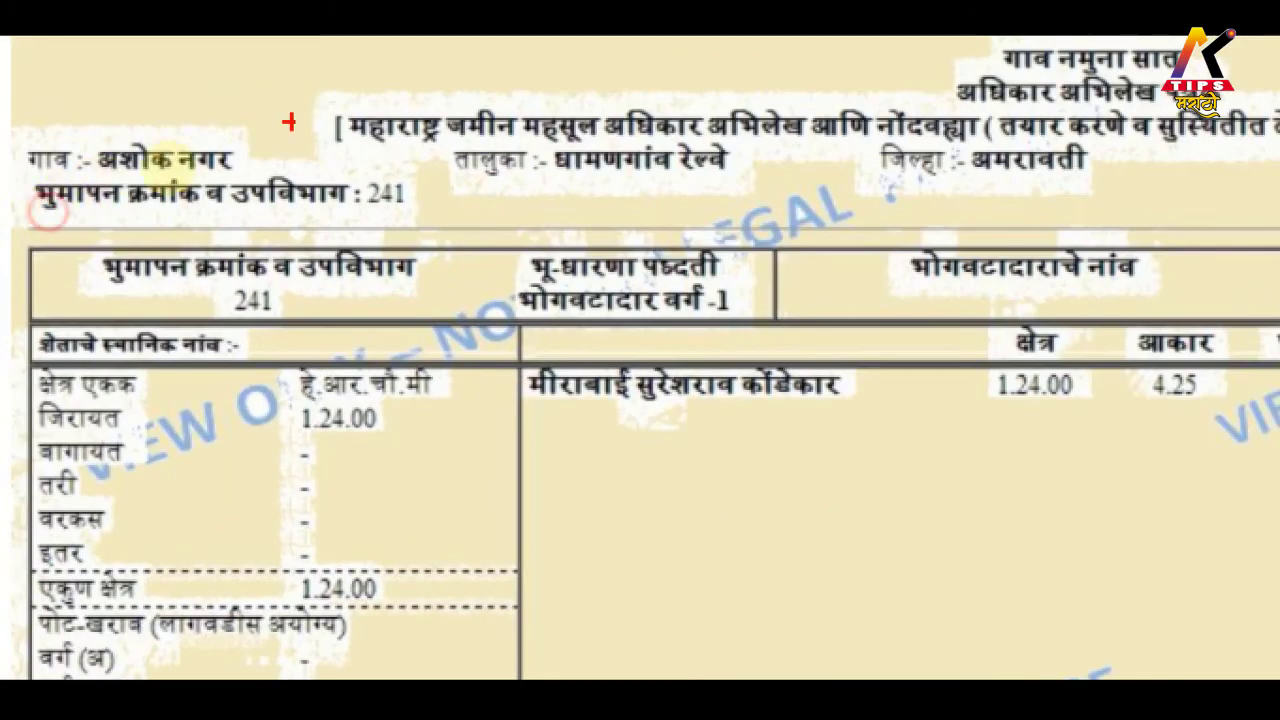
# Highlight survey number 241 and the land holder's name on the 7/12 extract
pyautogui.moveTo(351, 174); pyautogui.dragTo(432, 229)
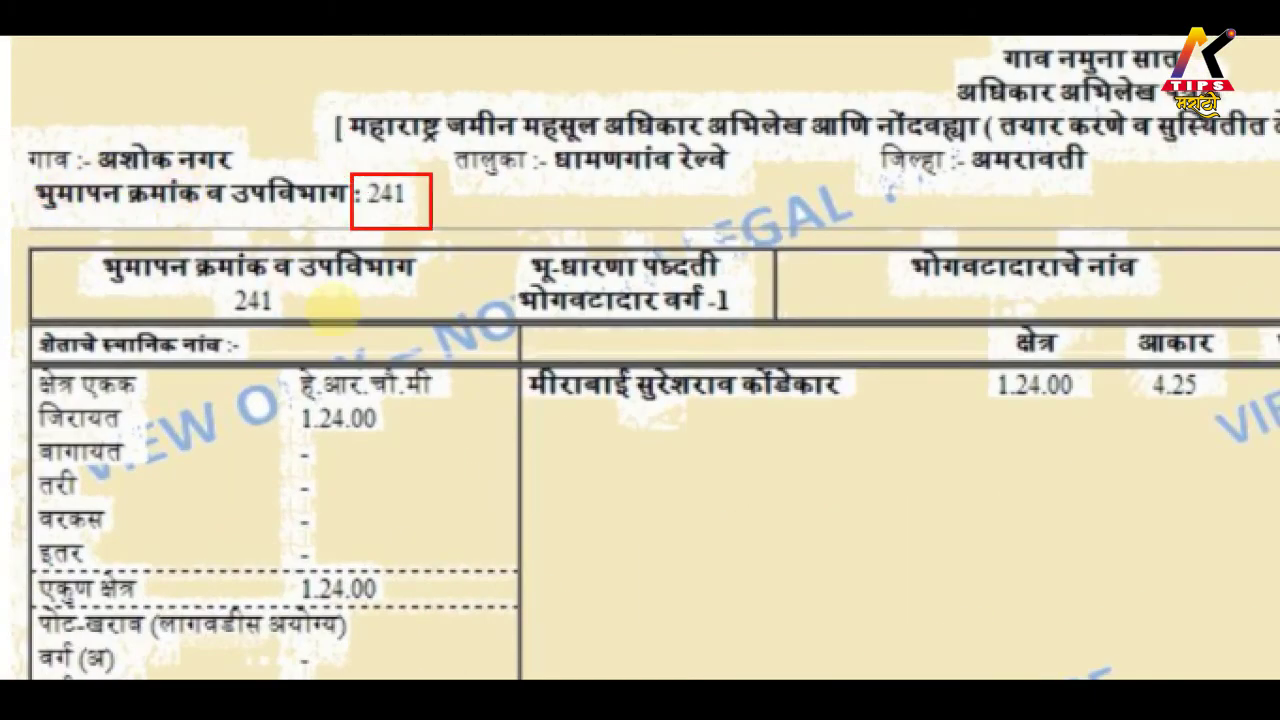
pyautogui.moveTo(524, 353)
pyautogui.mouseDown()
pyautogui.moveTo(614, 462)
pyautogui.moveTo(955, 476)
pyautogui.mouseUp()
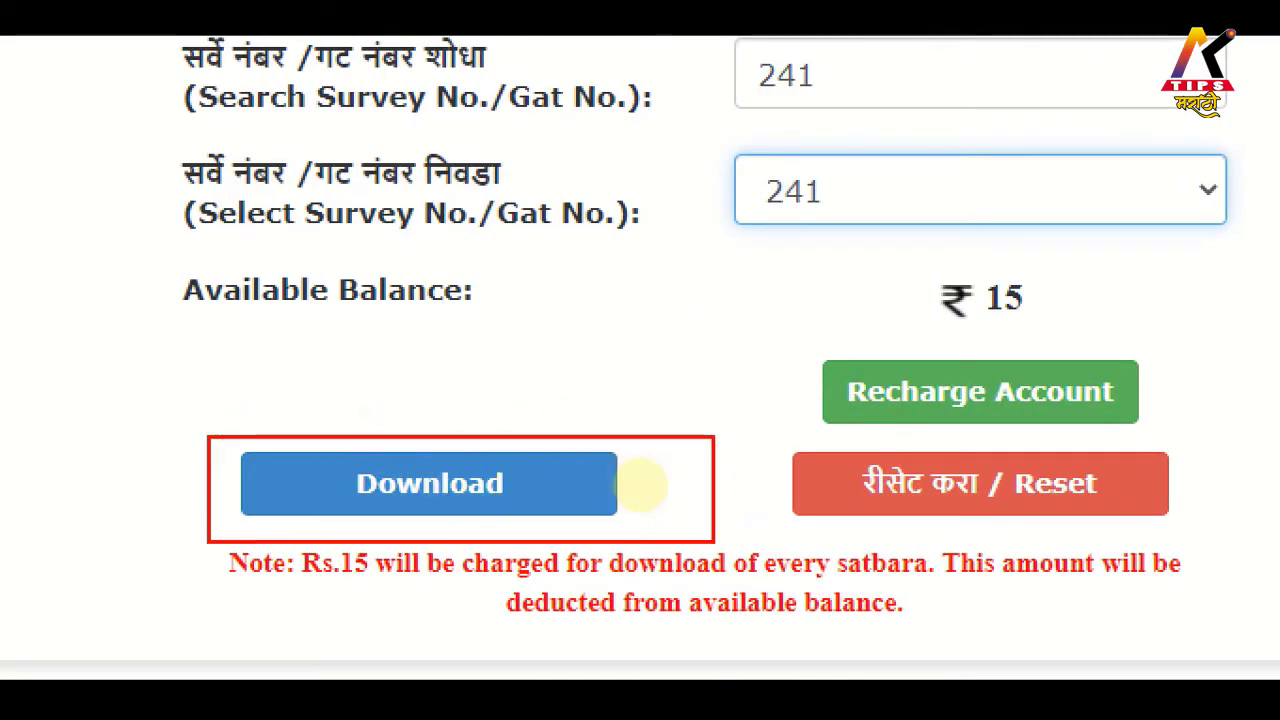
# Download the signed 7/12 for survey 241, accepting the ₹15 deduction, and review अशोक नगर_241_Satbara.pdf
pyautogui.click(451, 478)
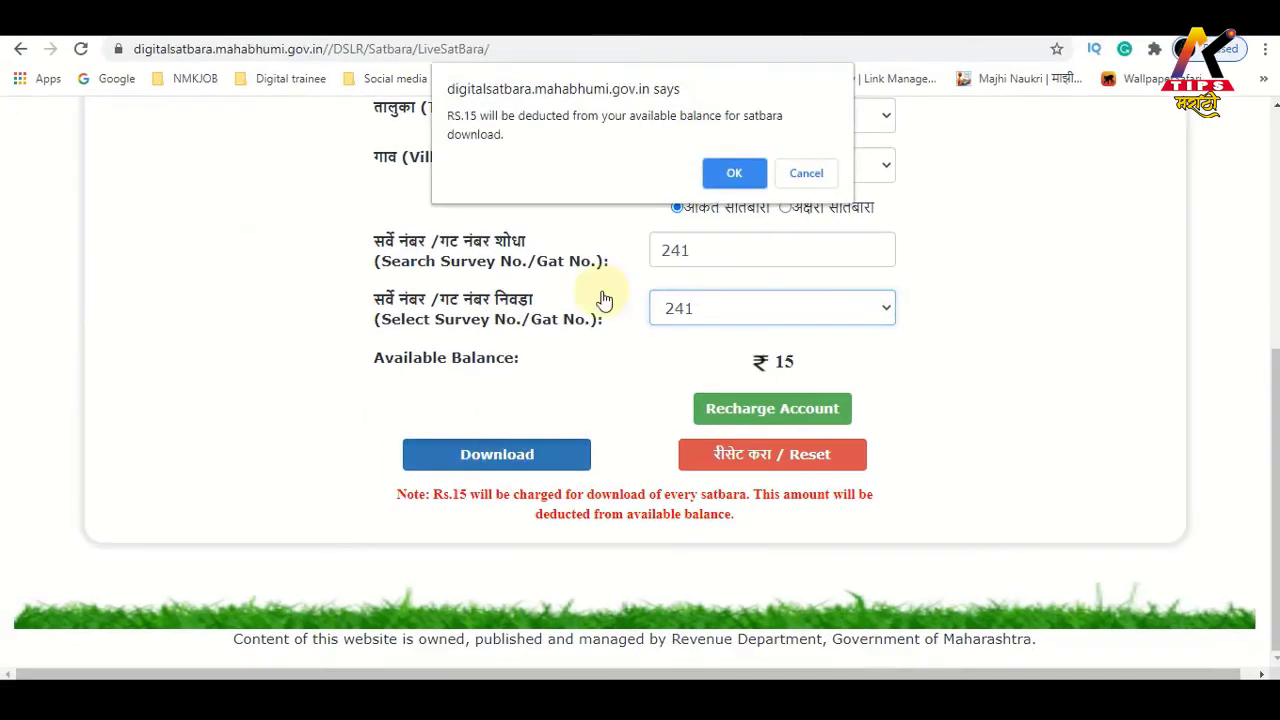
pyautogui.click(727, 180)
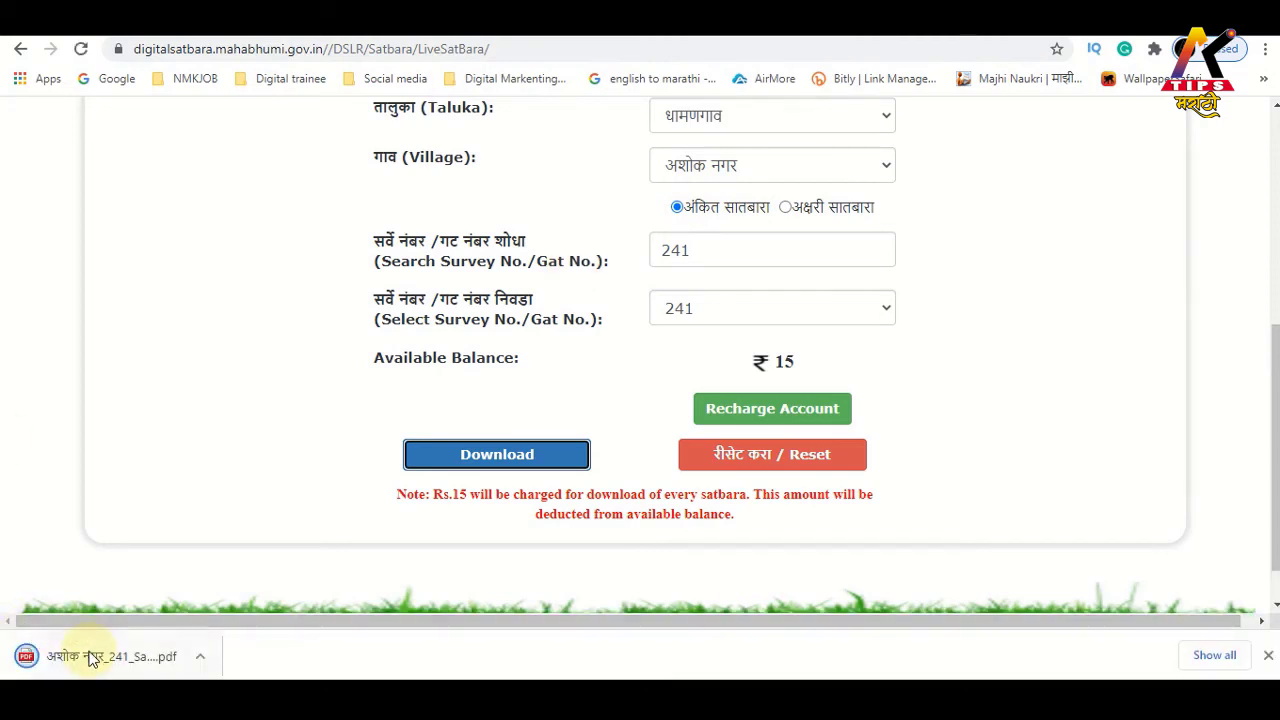
pyautogui.click(86, 655)
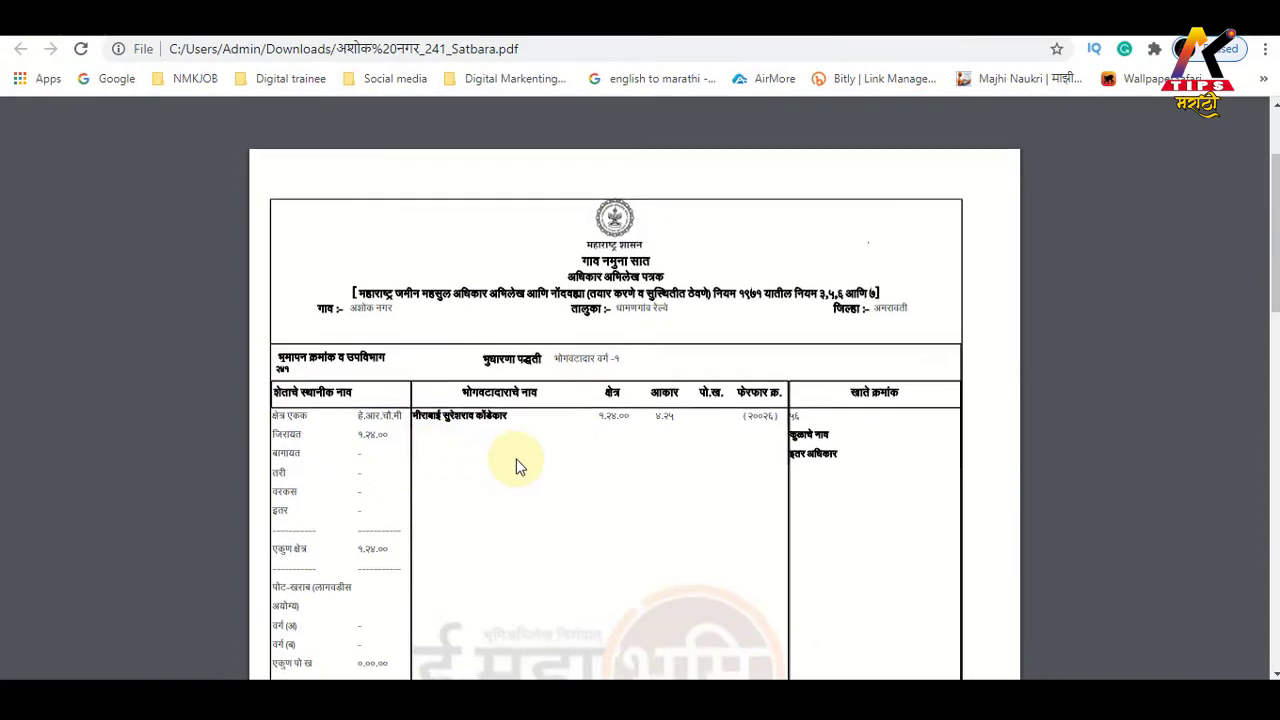
pyautogui.scroll(-12, 514, 463)
pyautogui.scroll(3, 486, 449)
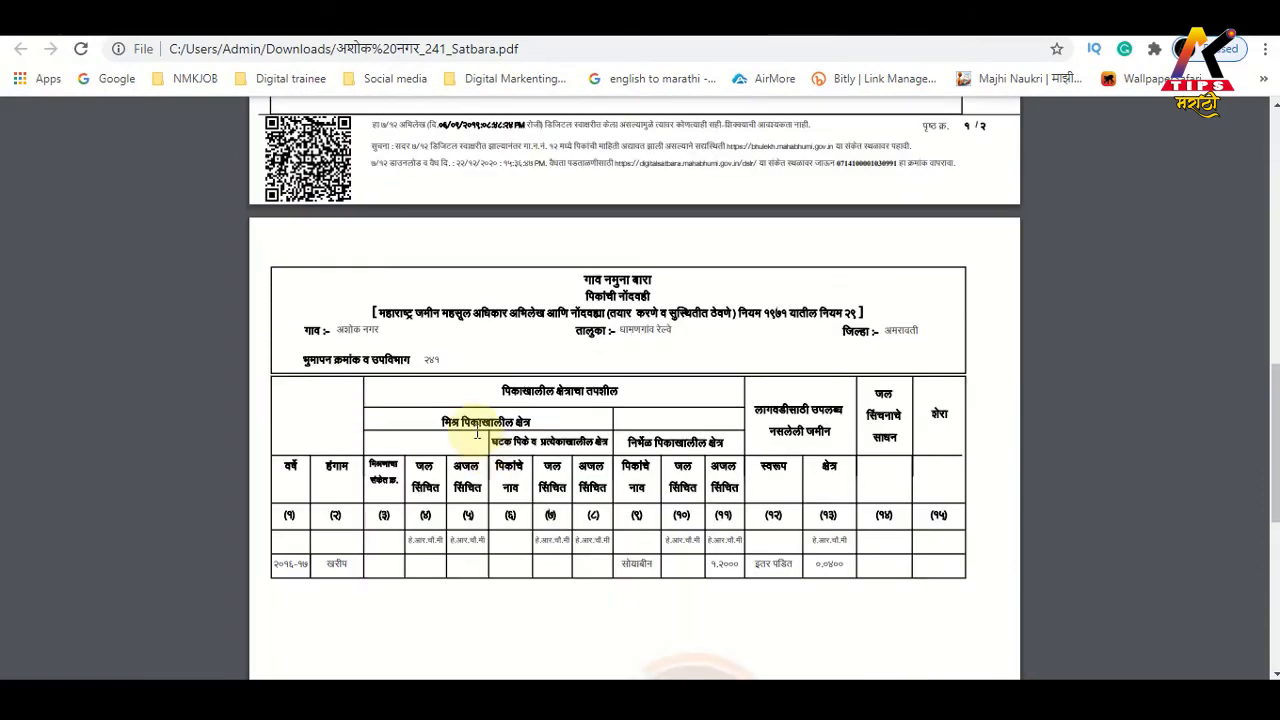
pyautogui.scroll(3, 477, 432)
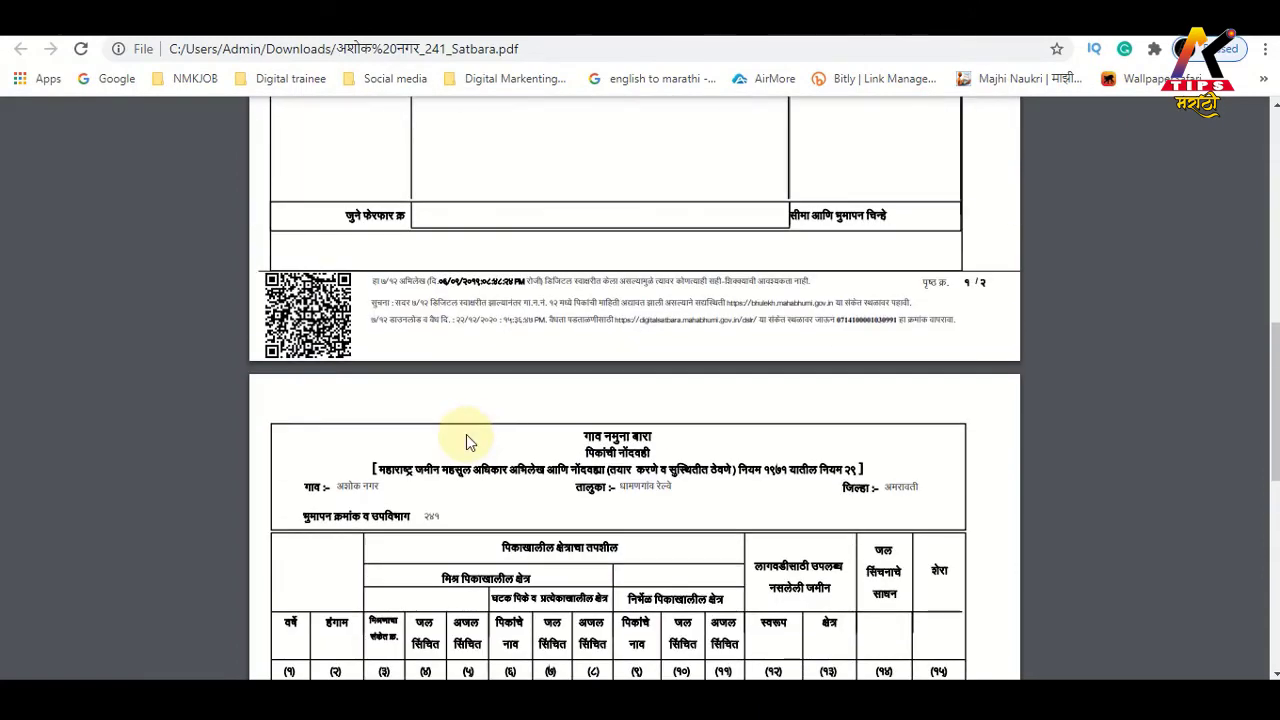